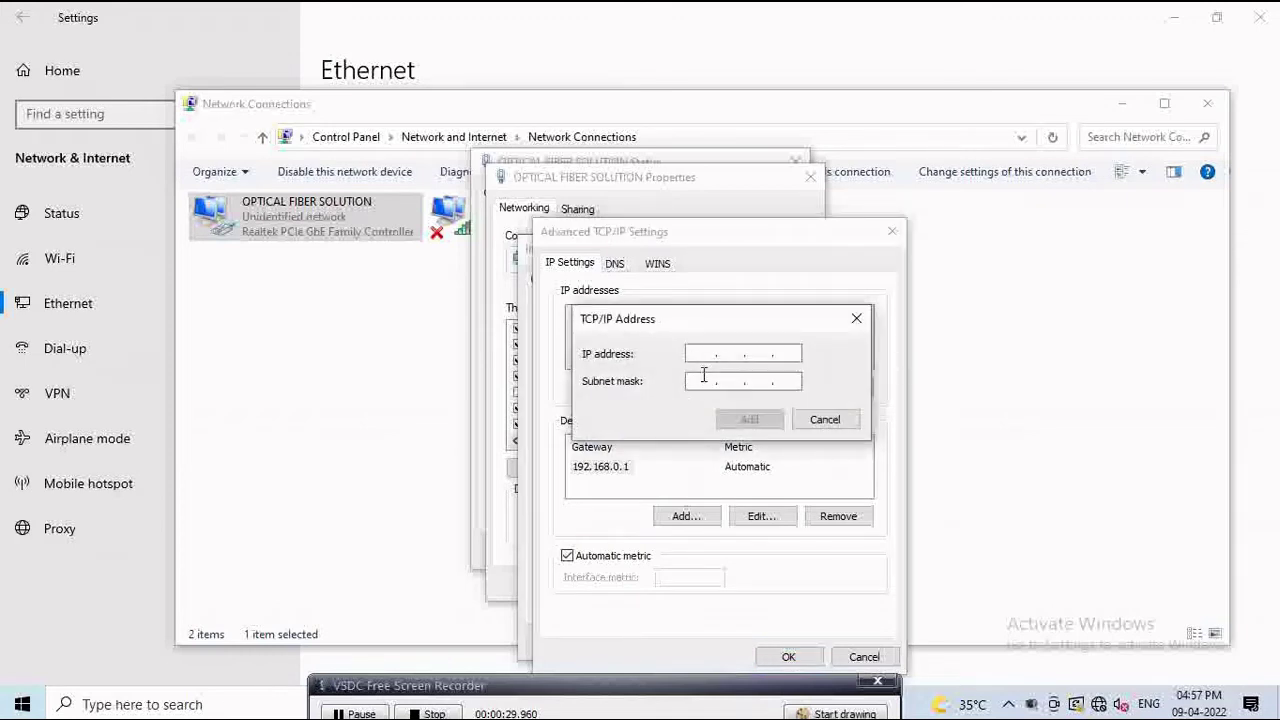
# Step: Add IP 192.168.8.200 with mask 255.255.255.0 to the adapter and confirm every properties dialog
pyautogui.write('192 . 16')
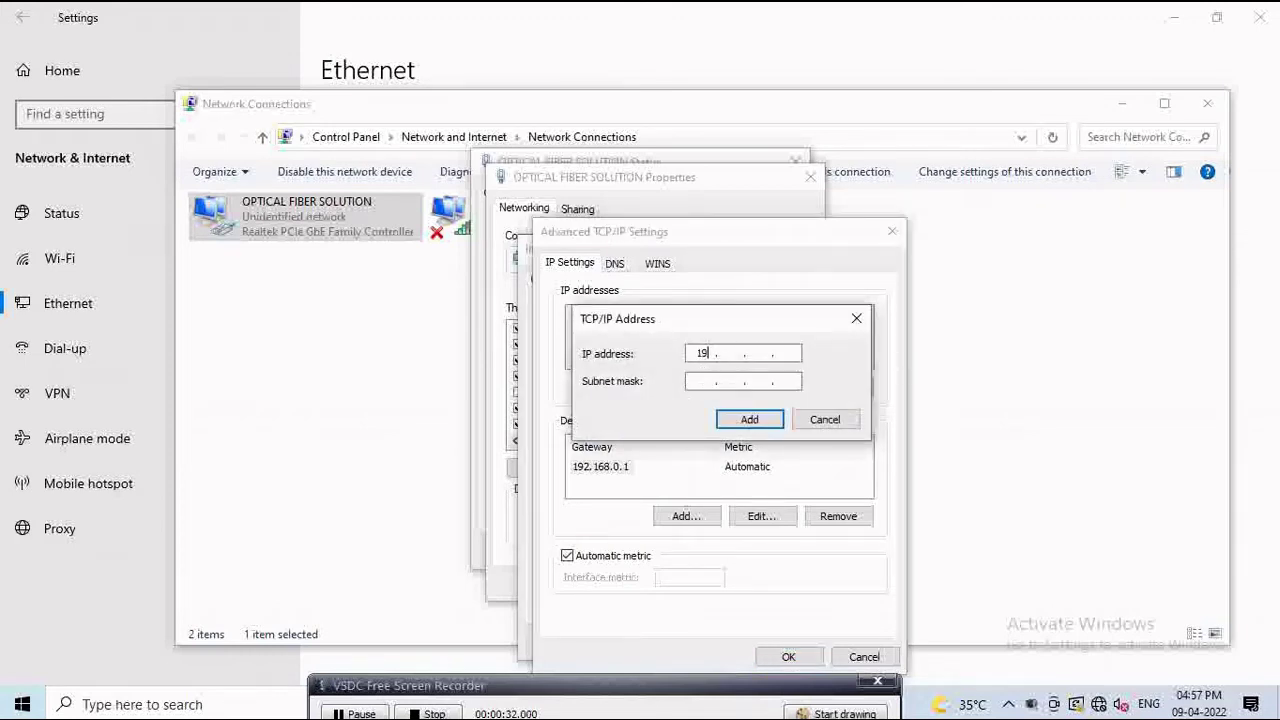
pyautogui.write('8 . 8 . 200')
pyautogui.press('Tab')
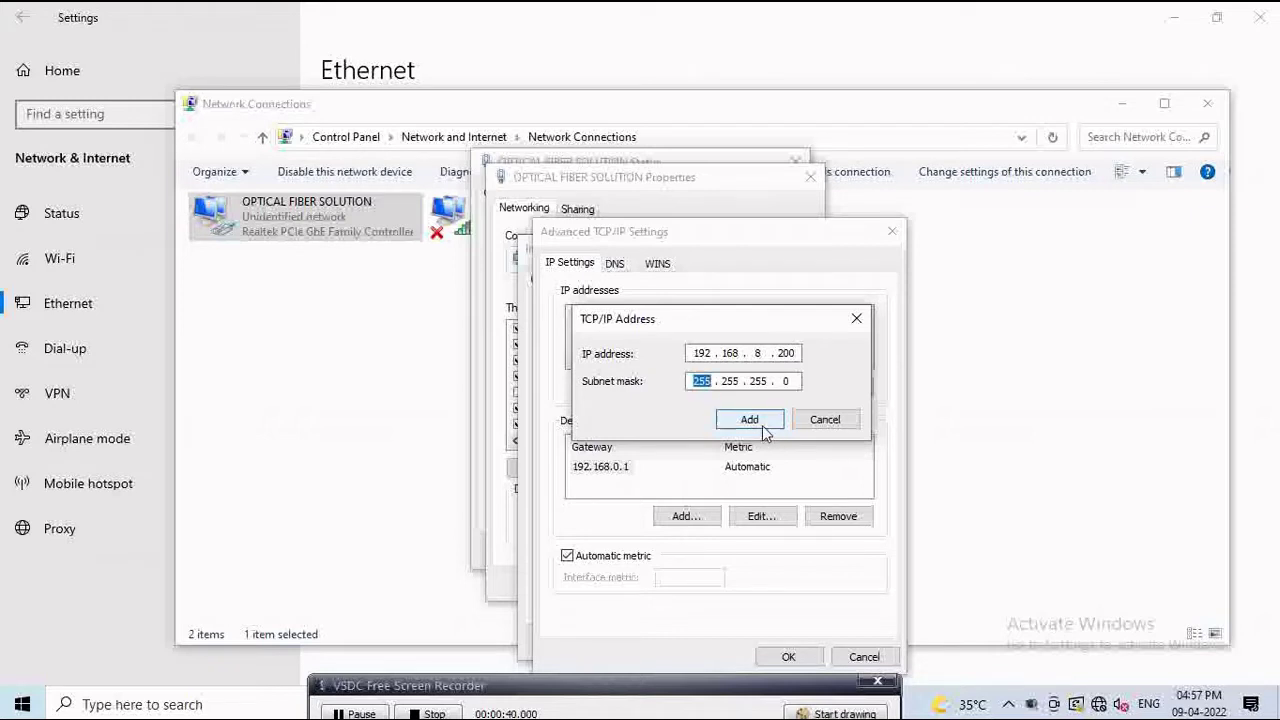
pyautogui.click(762, 426)
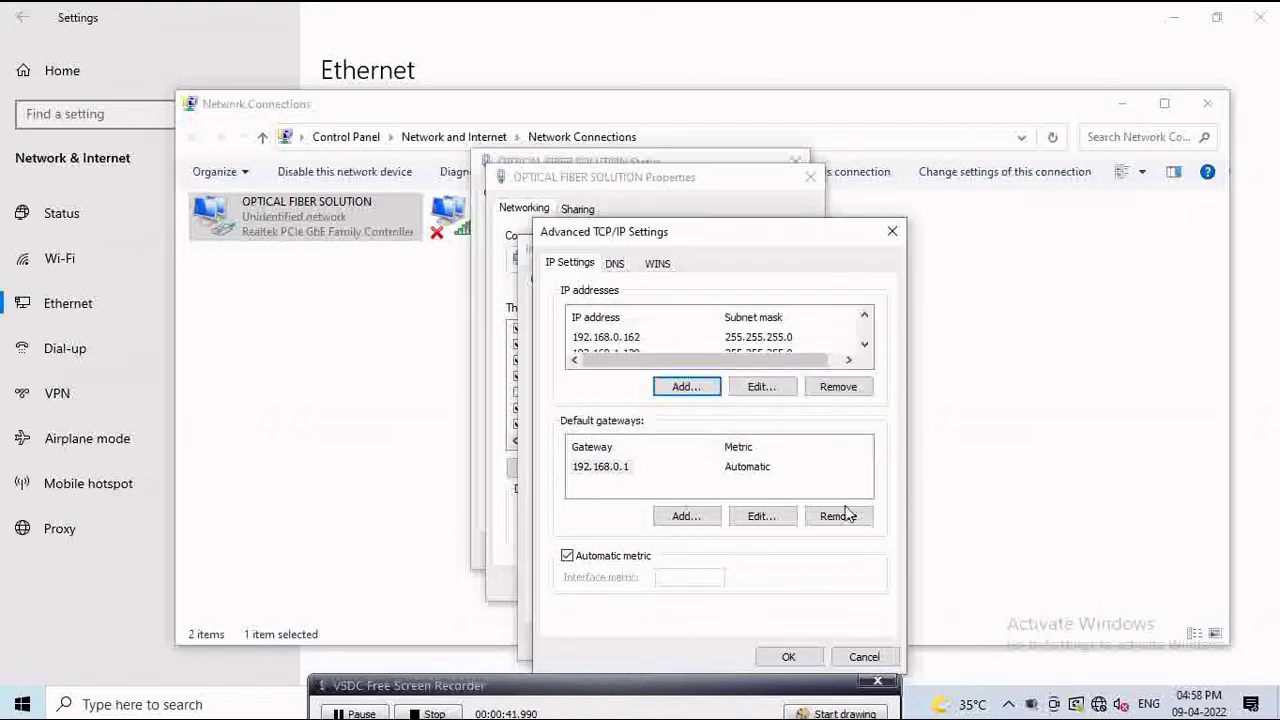
pyautogui.click(792, 655)
pyautogui.click(790, 648)
pyautogui.click(726, 590)
# Step: Close the connection status, Network Connections and Settings windows
pyautogui.click(767, 551)
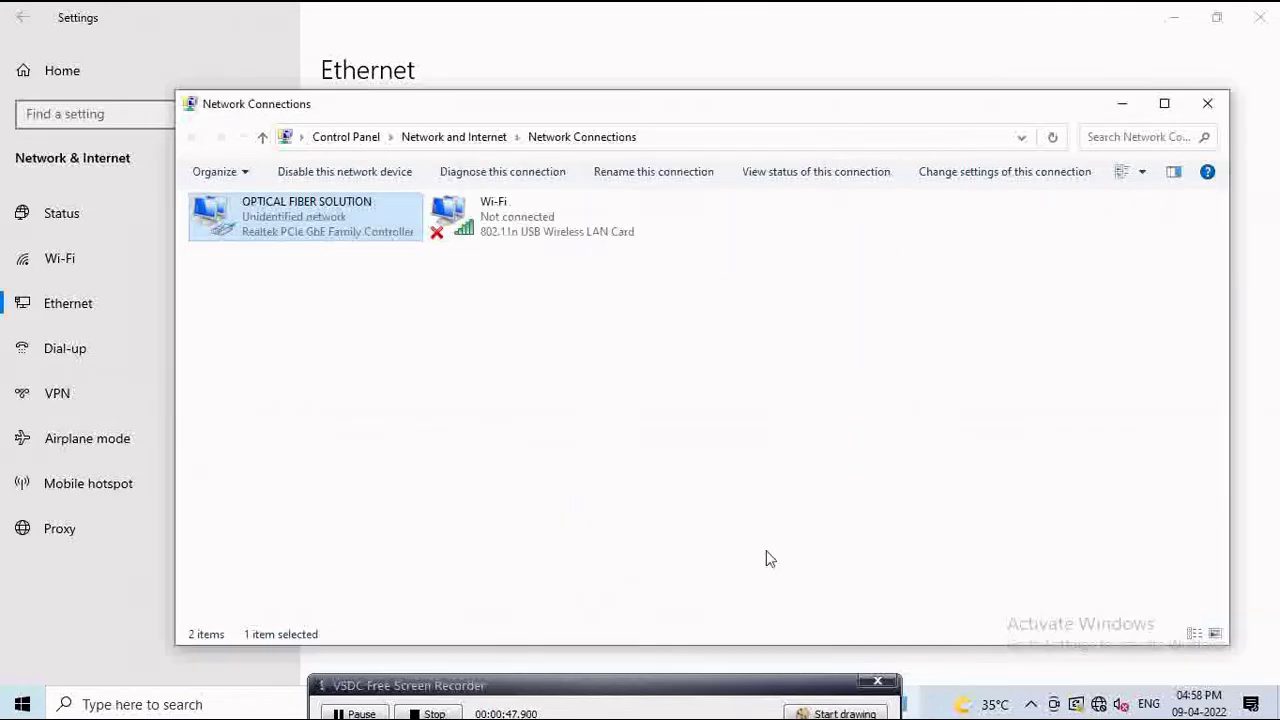
pyautogui.click(1209, 104)
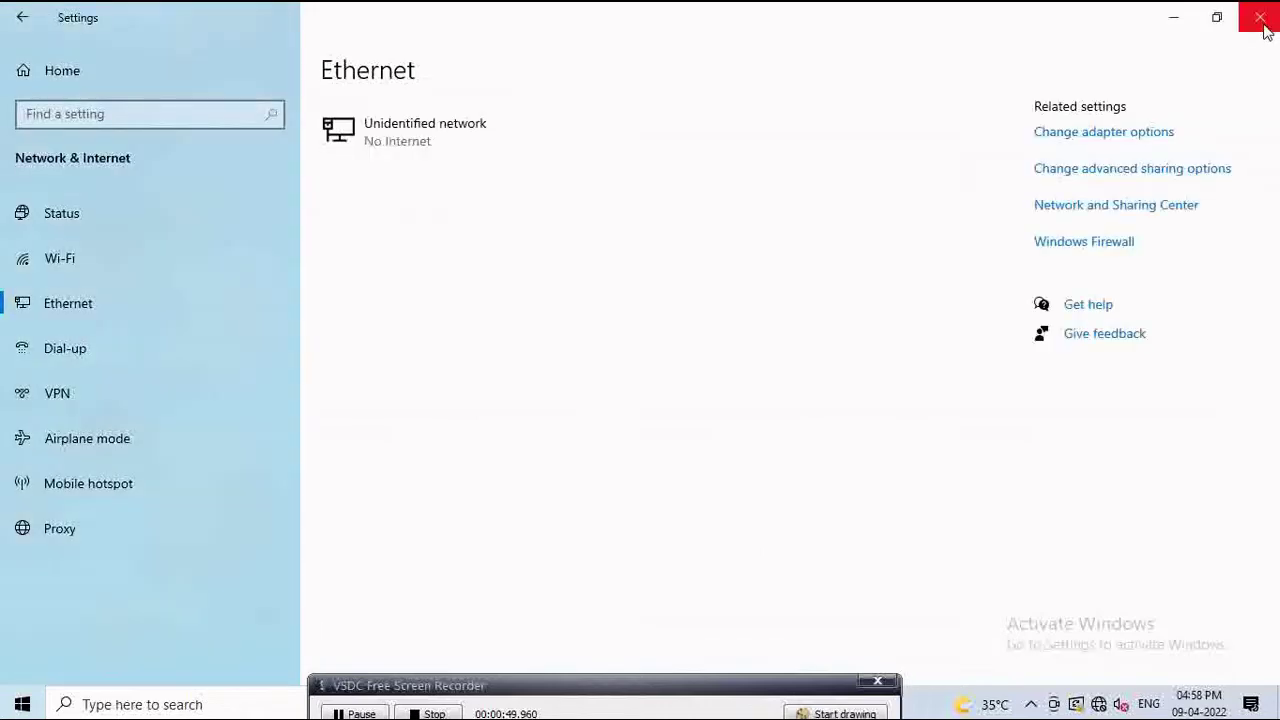
pyautogui.click(1259, 17)
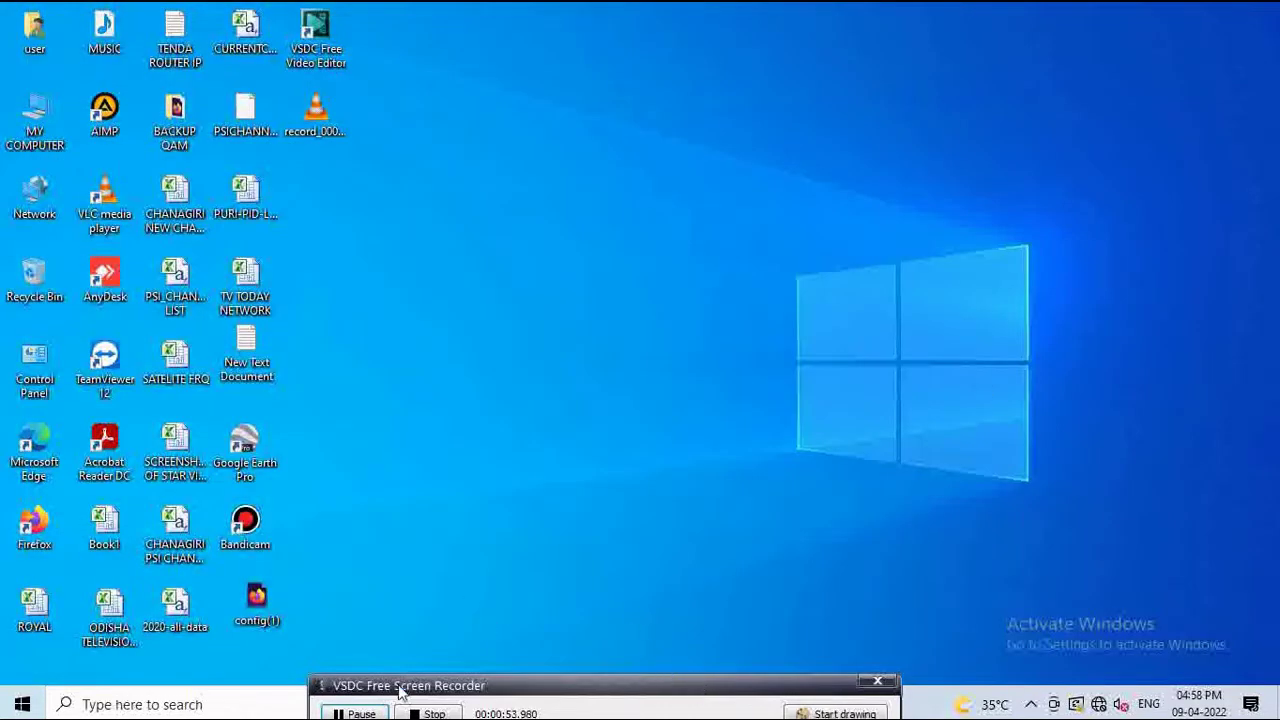
# Step: Launch Command Prompt from the Windows search with cmd
pyautogui.click(88, 702)
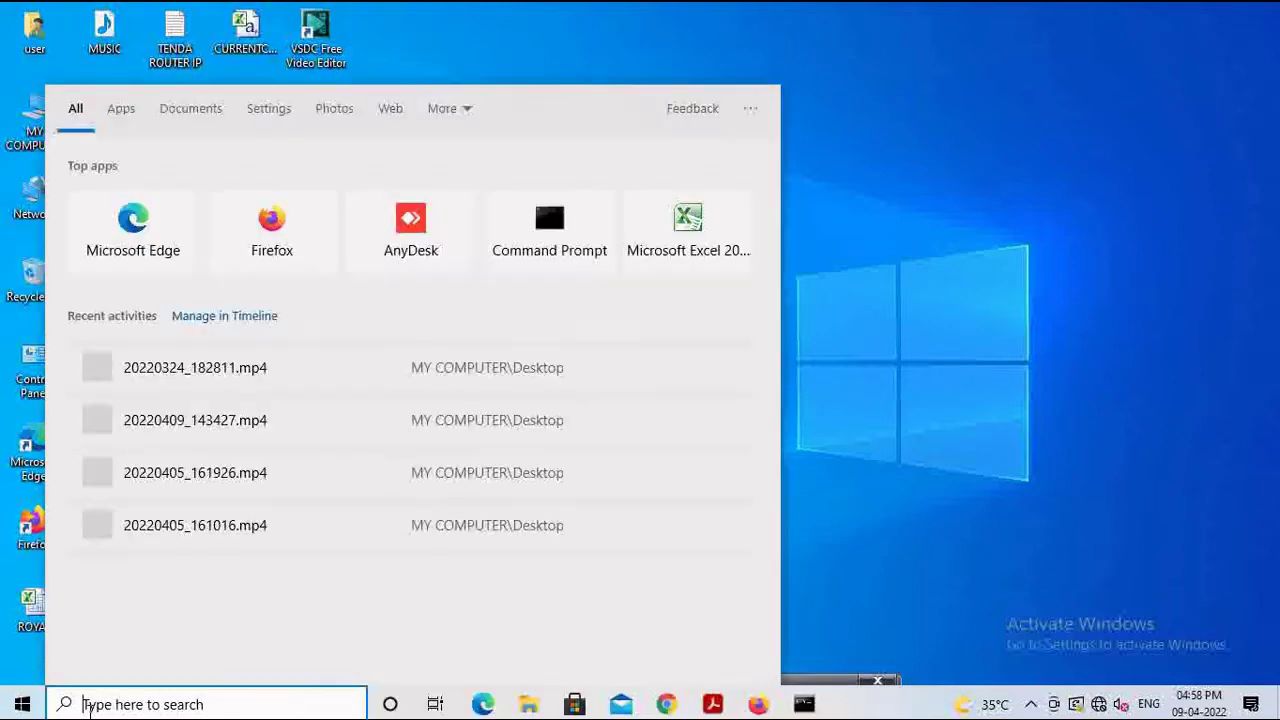
pyautogui.write('cmd')
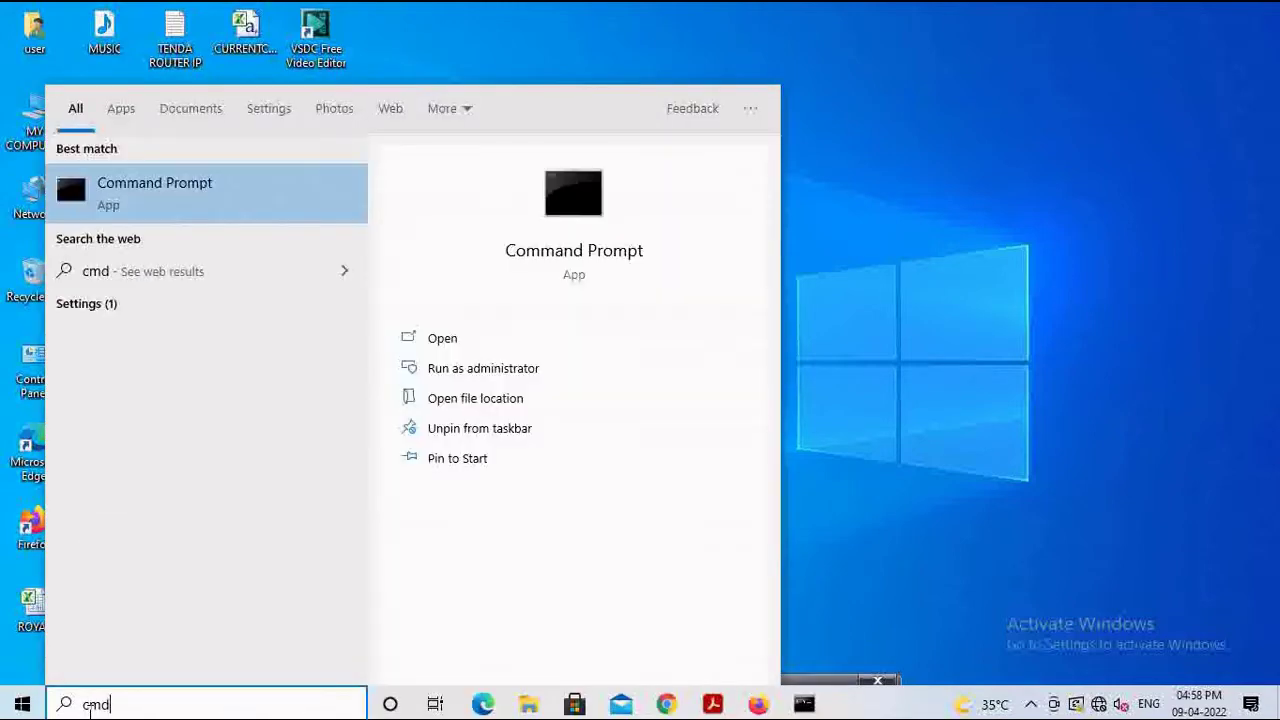
pyautogui.press('Return')
# Step: Ping 192.168.8.100 to confirm it replies, then minimize Command Prompt
pyautogui.write('ping 192')
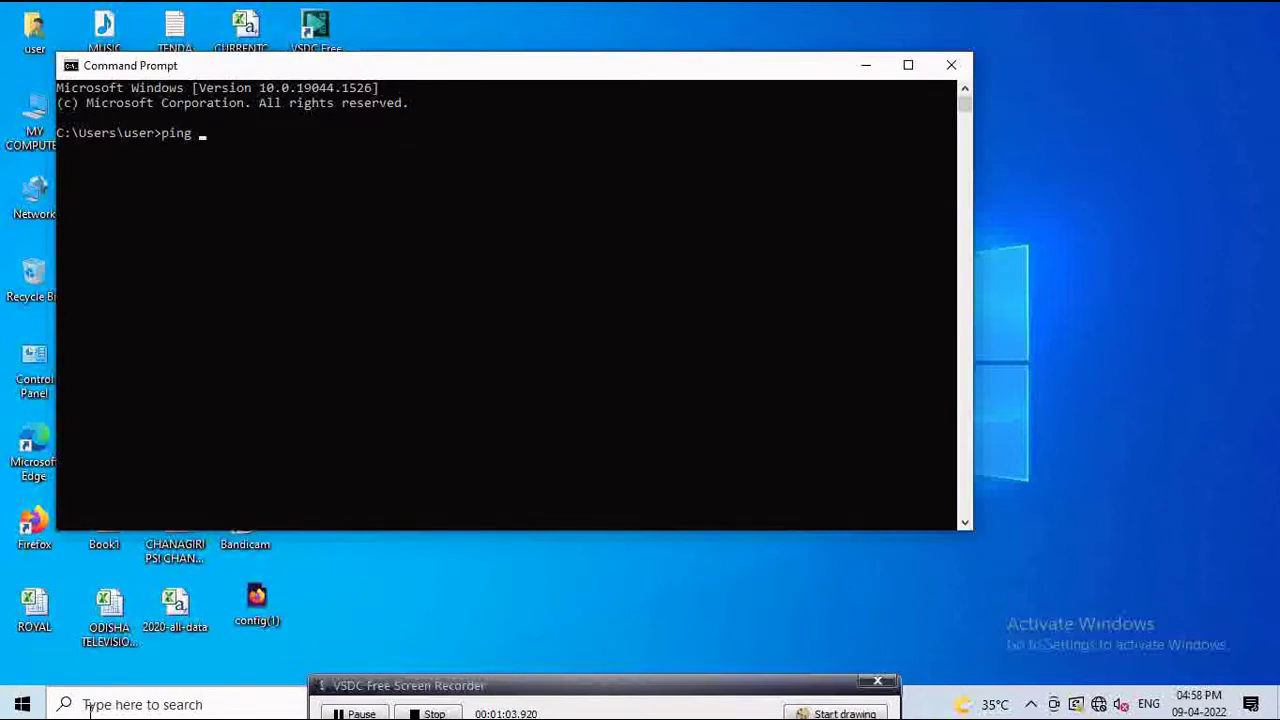
pyautogui.write('.168.8.100')
pyautogui.press('Return')
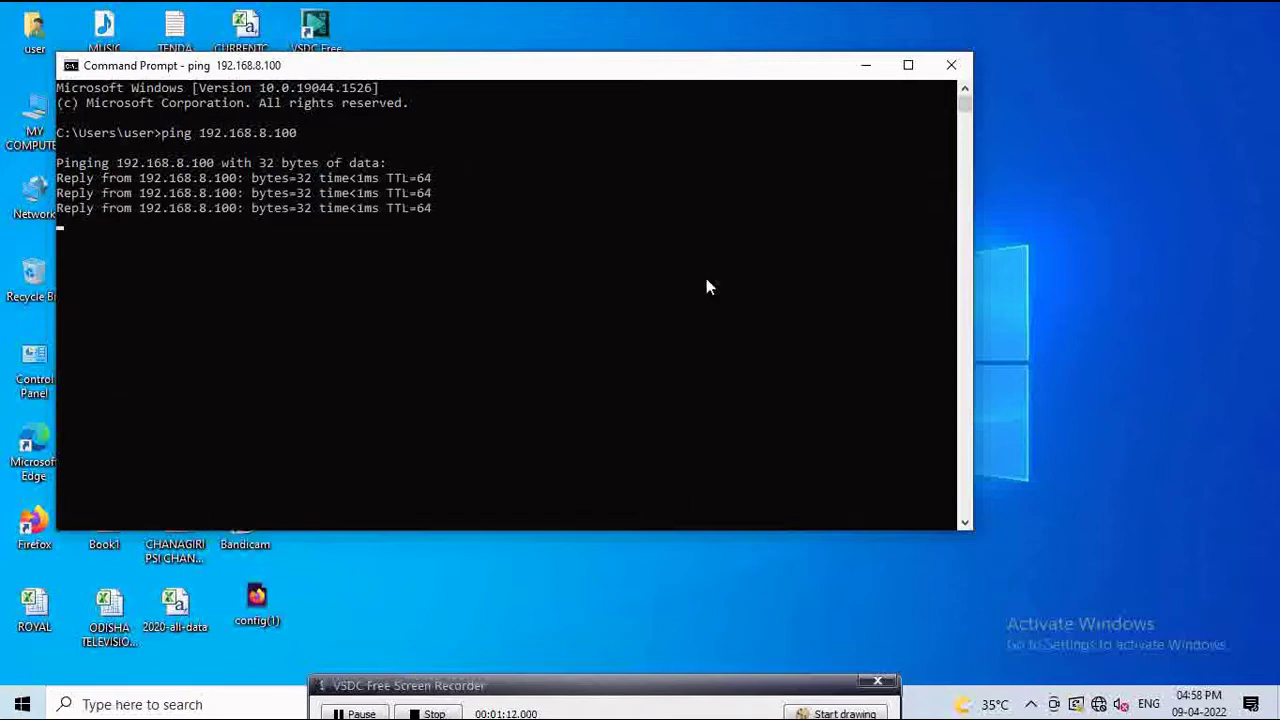
pyautogui.click(867, 67)
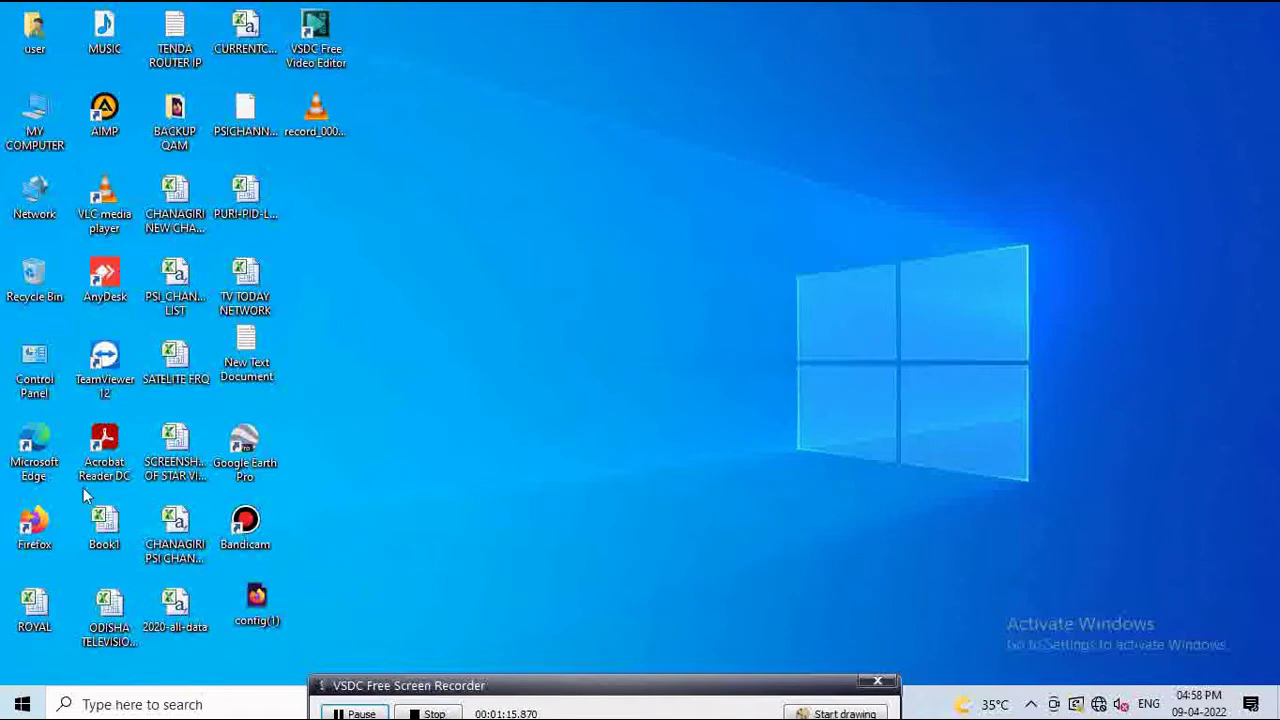
# Step: Launch Firefox, dismiss the default-browser prompt, and browse to 192.168.8.100
pyautogui.doubleClick(36, 524)
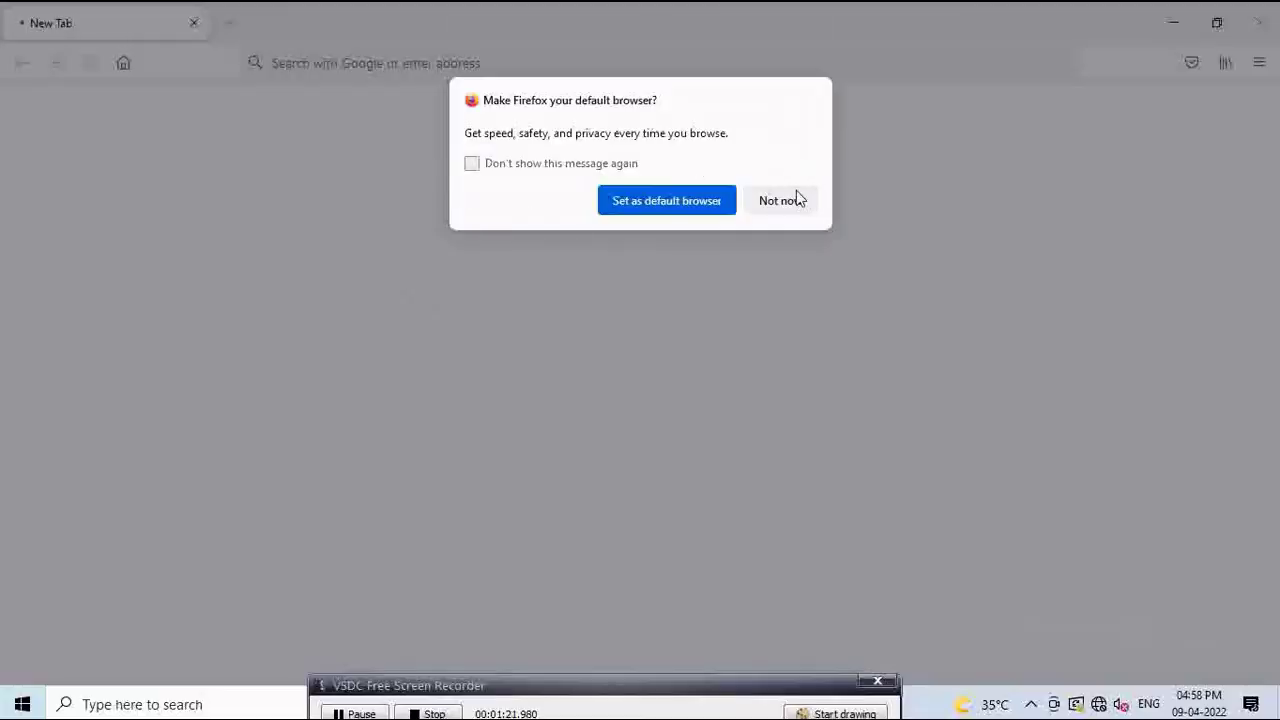
pyautogui.click(781, 200)
pyautogui.click(491, 68)
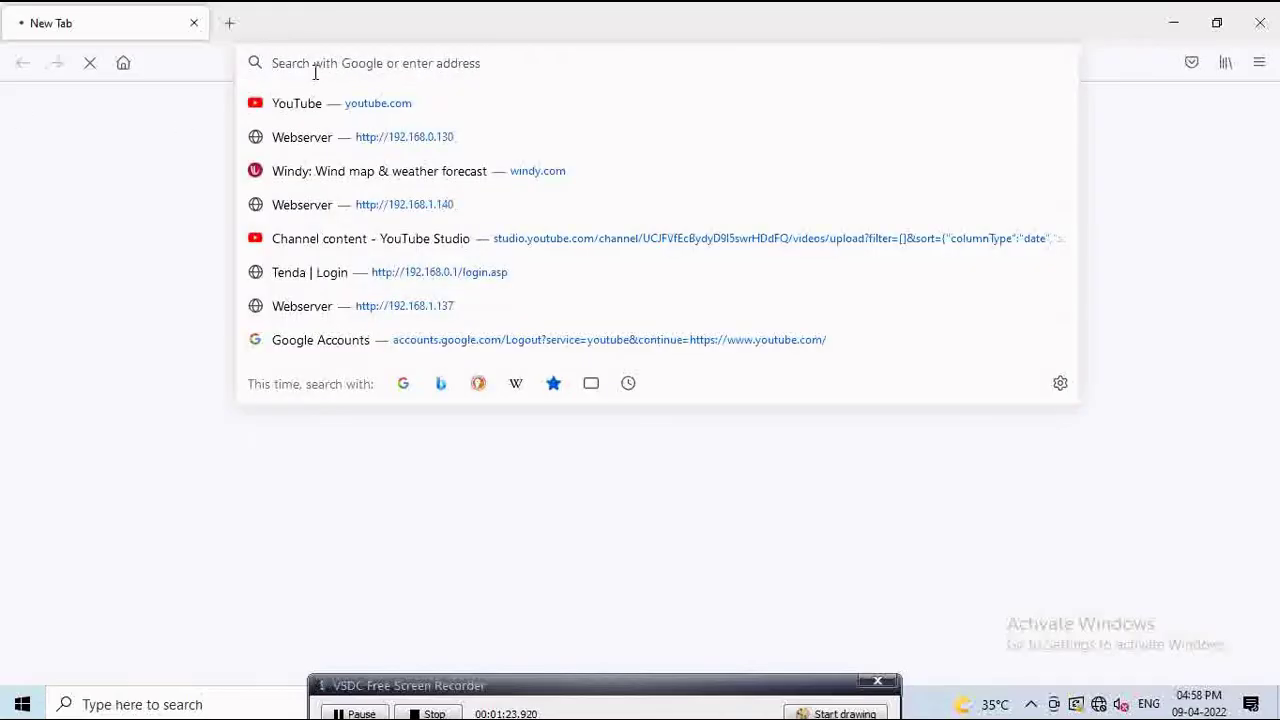
pyautogui.write('192.16')
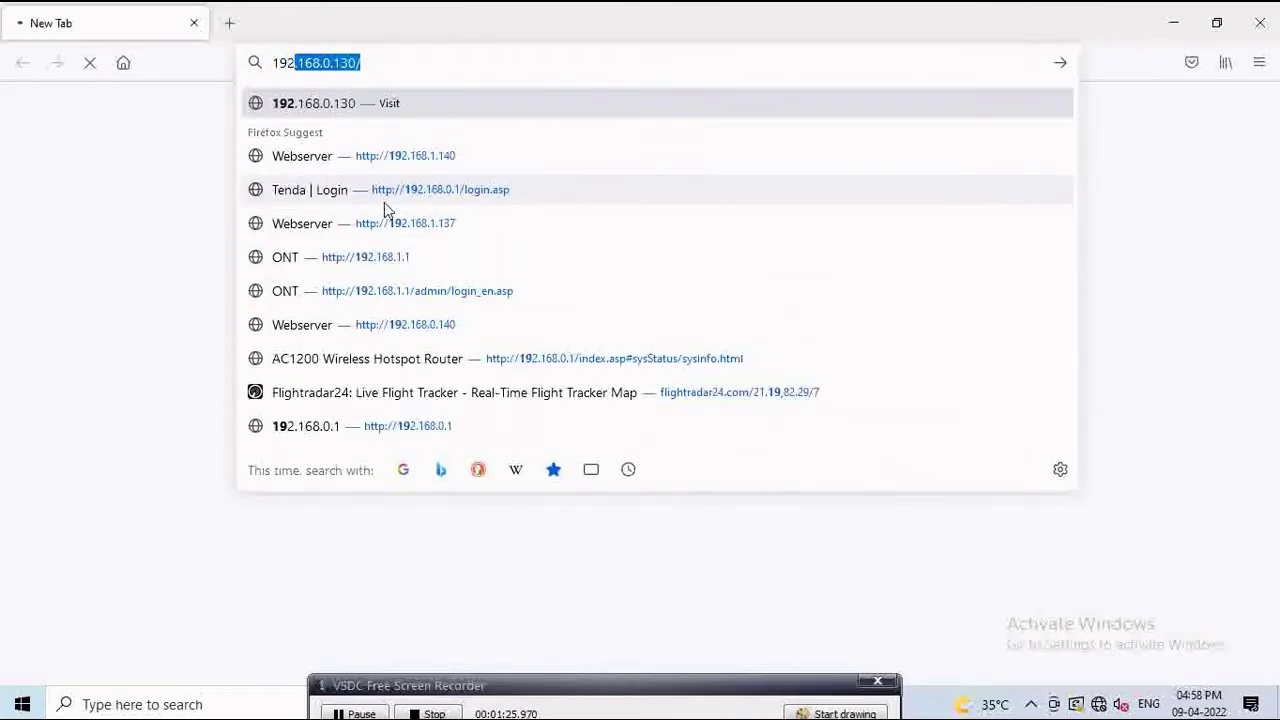
pyautogui.write('8')
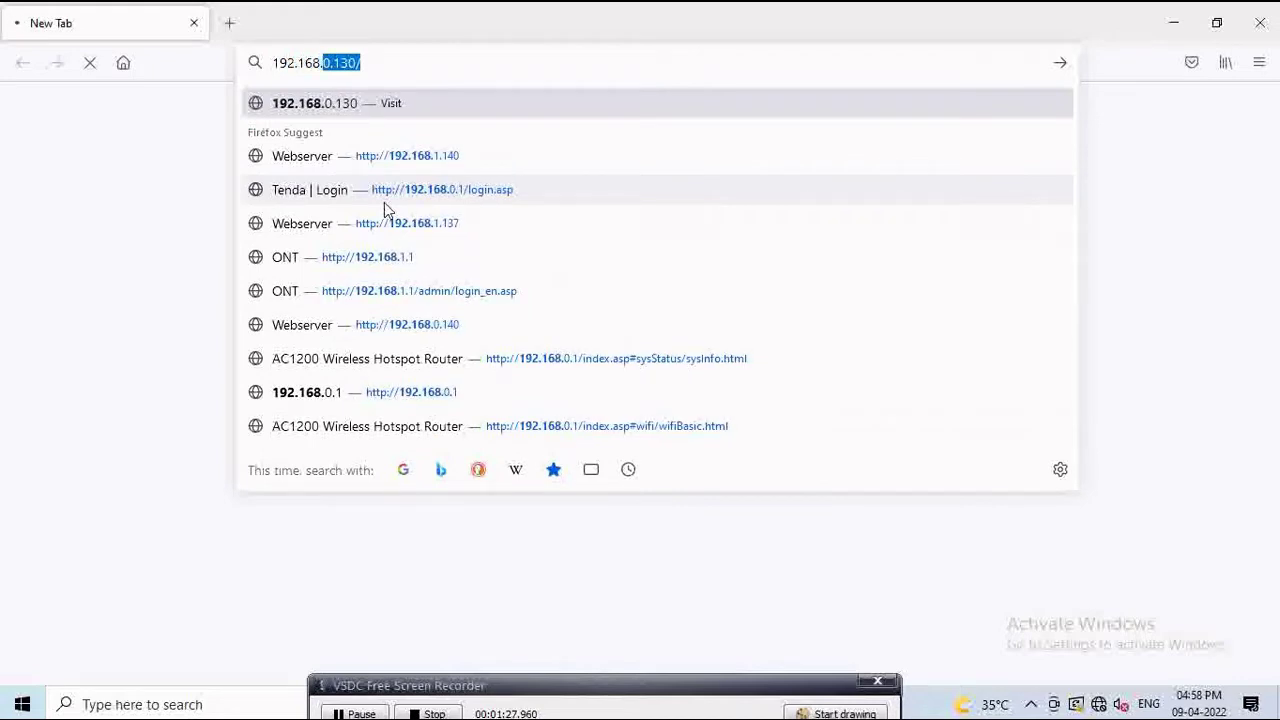
pyautogui.write('.8.100')
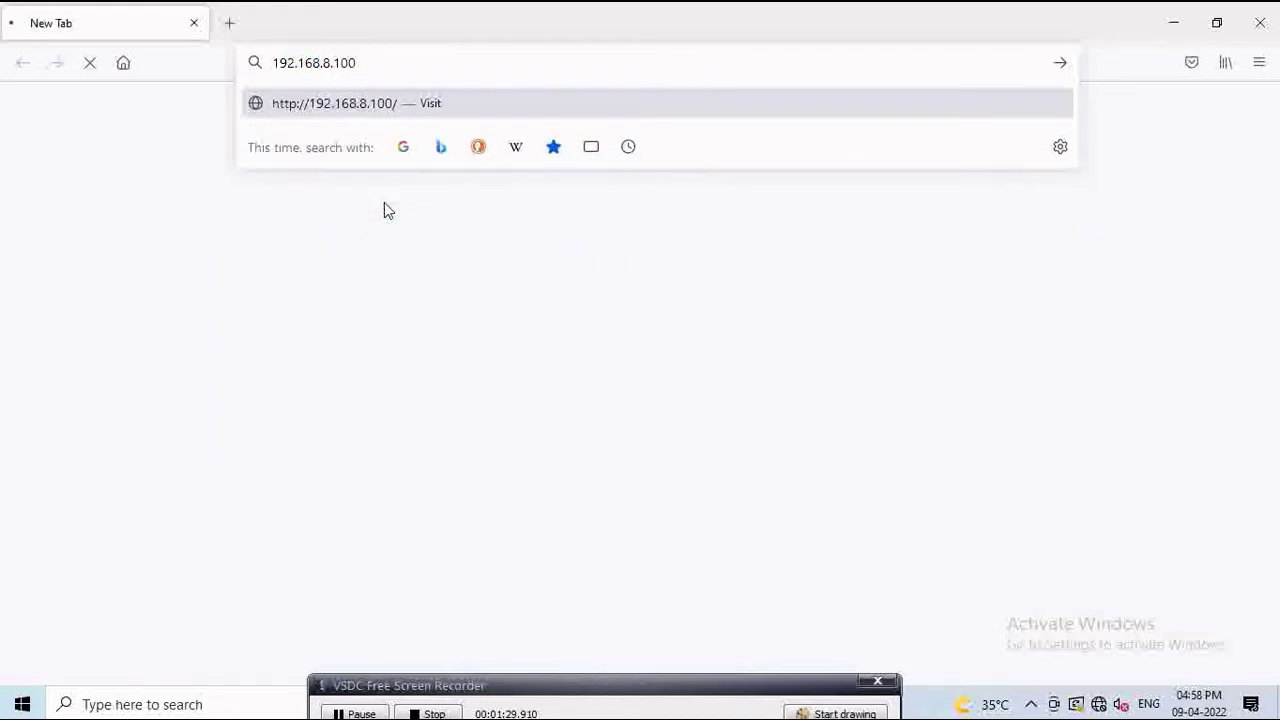
pyautogui.press('Return')
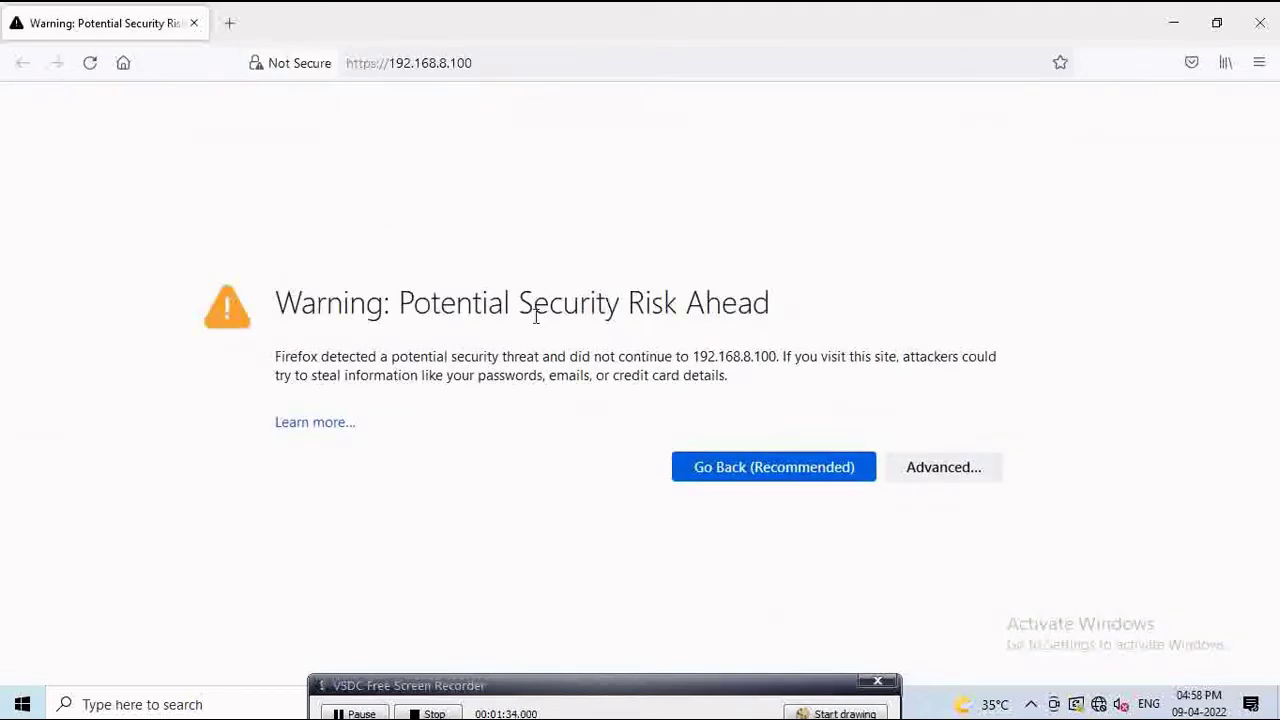
# Step: Accept the self-signed certificate risk and continue to the OLT site
pyautogui.click(931, 472)
pyautogui.scroll(-3, 520, 450)
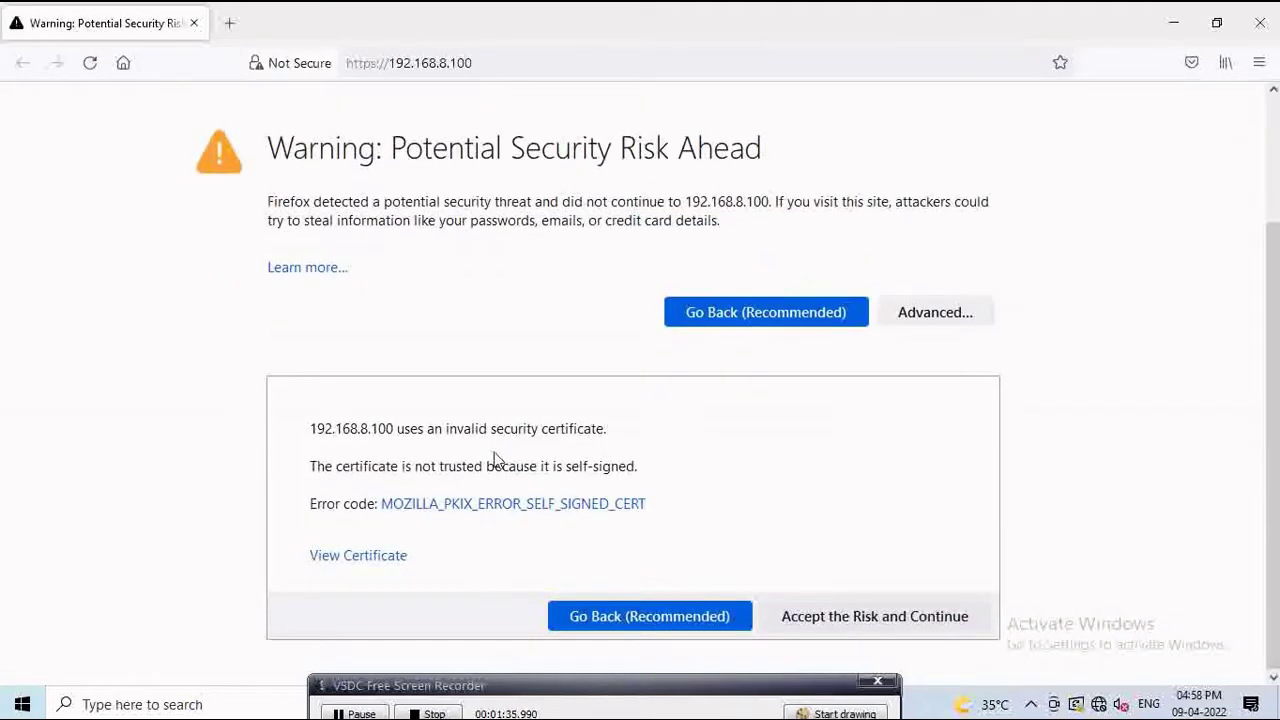
pyautogui.click(829, 617)
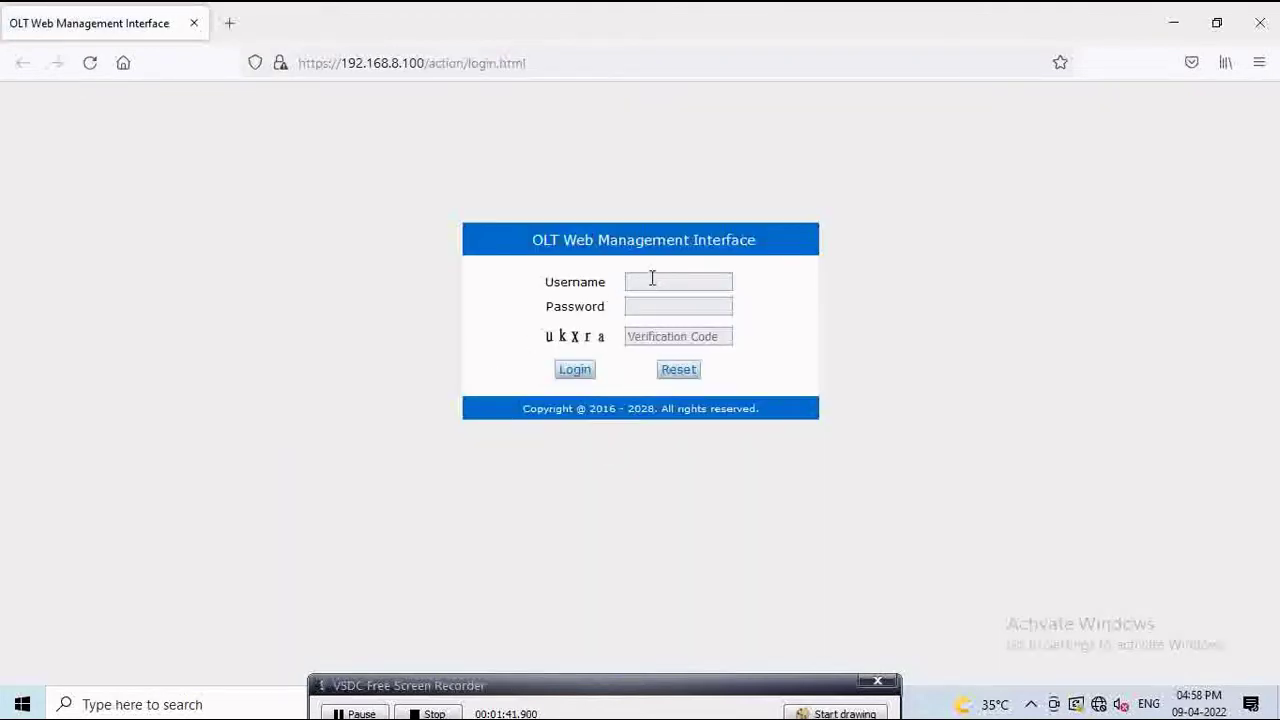
# Step: Enter the administrator username and the account password on the OLT login form
pyautogui.click(652, 280)
pyautogui.press('Tab')
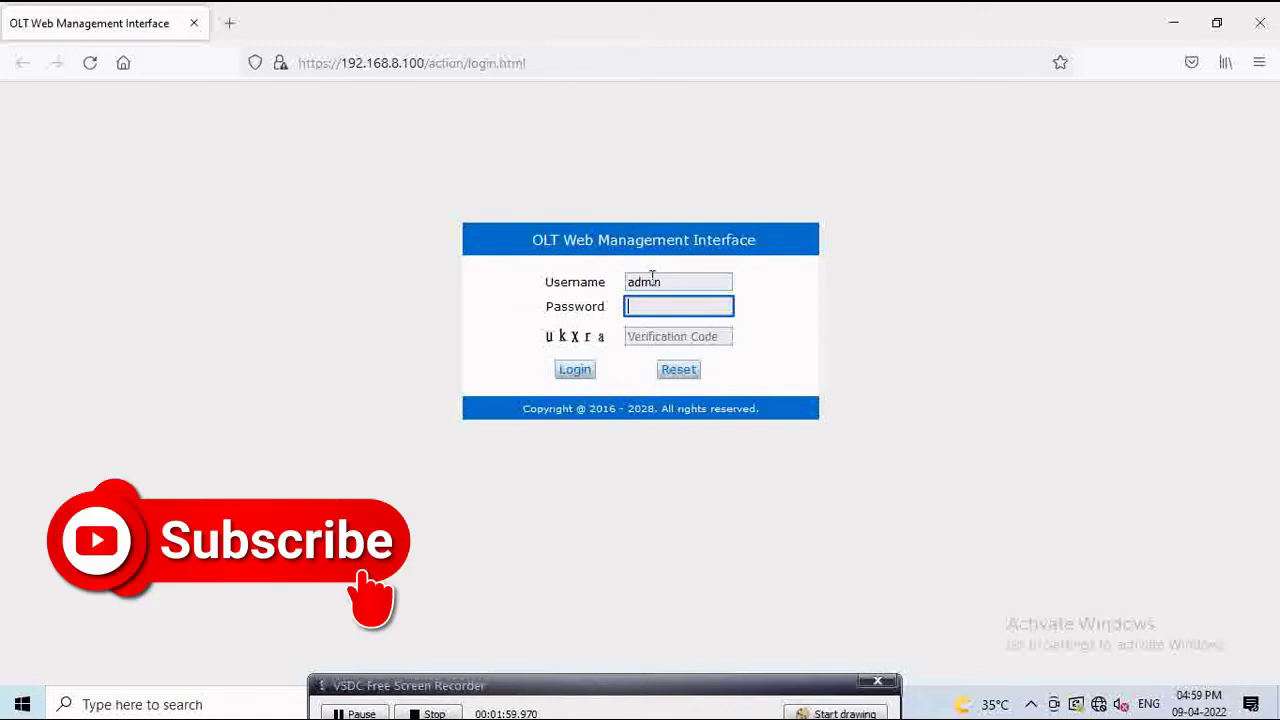
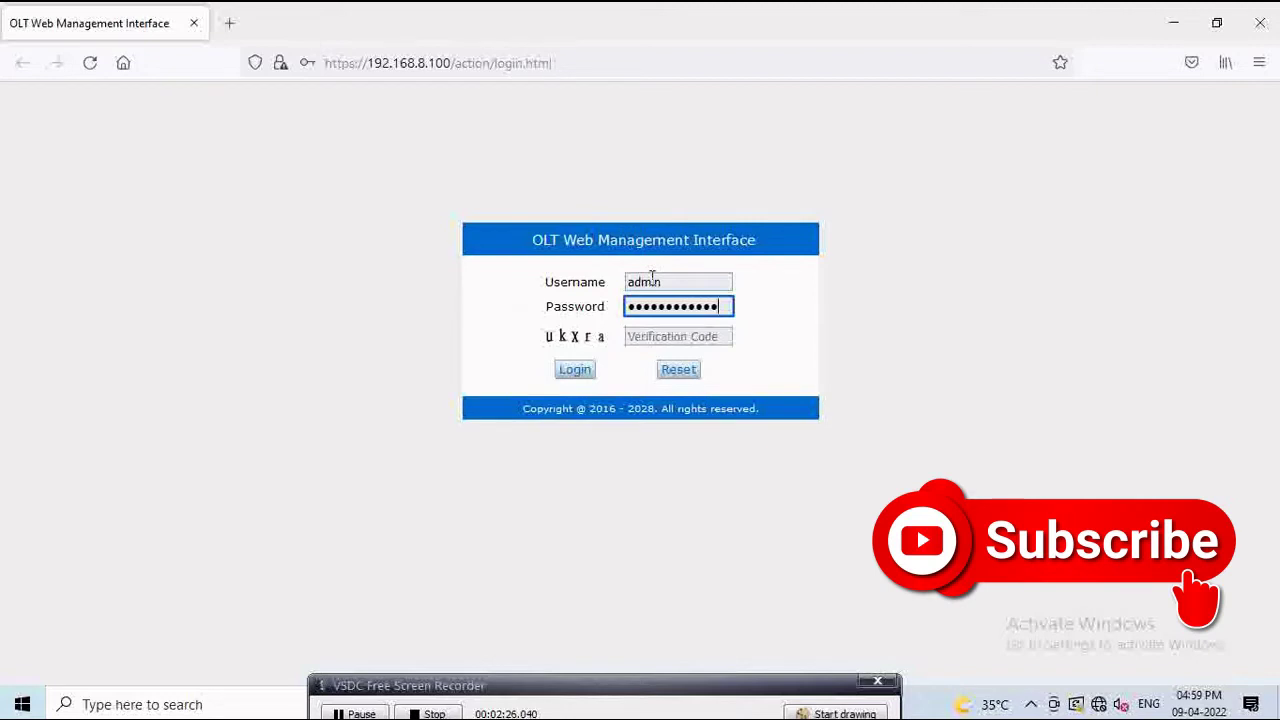
# Step: Enter the verification code and submit; after the rejection, go back to the login form
pyautogui.click(680, 336)
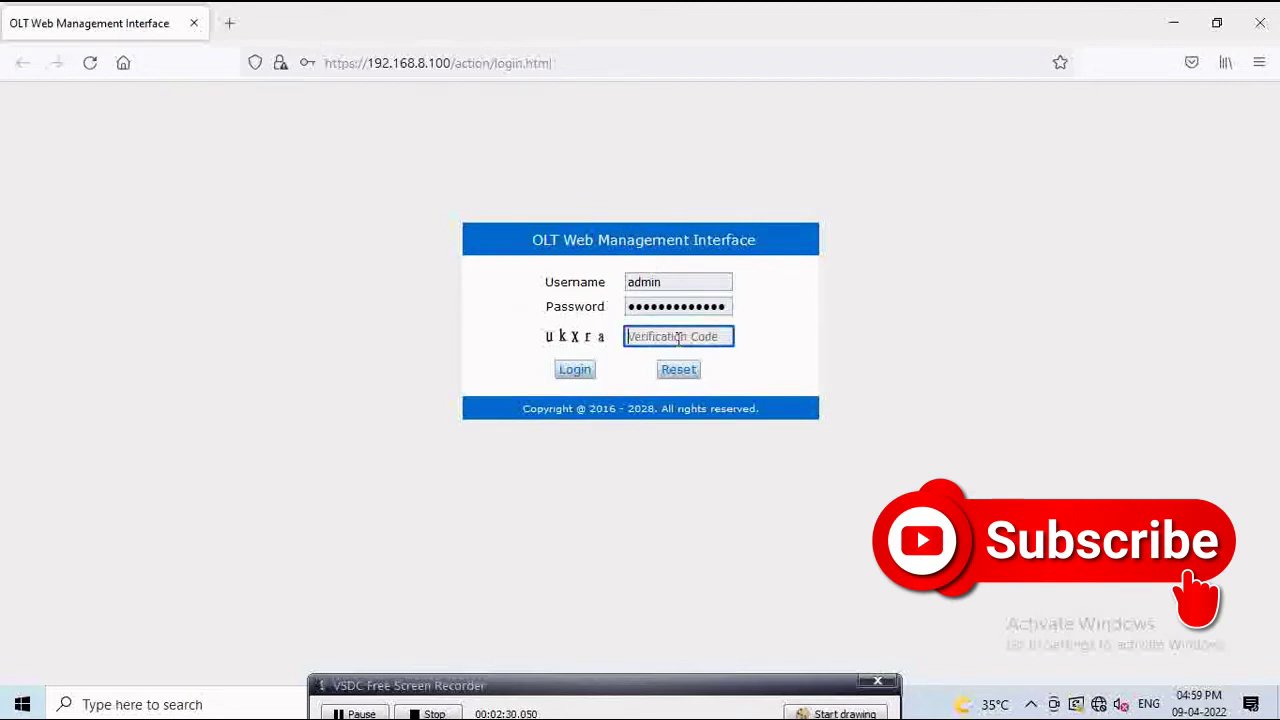
pyautogui.write('uk')
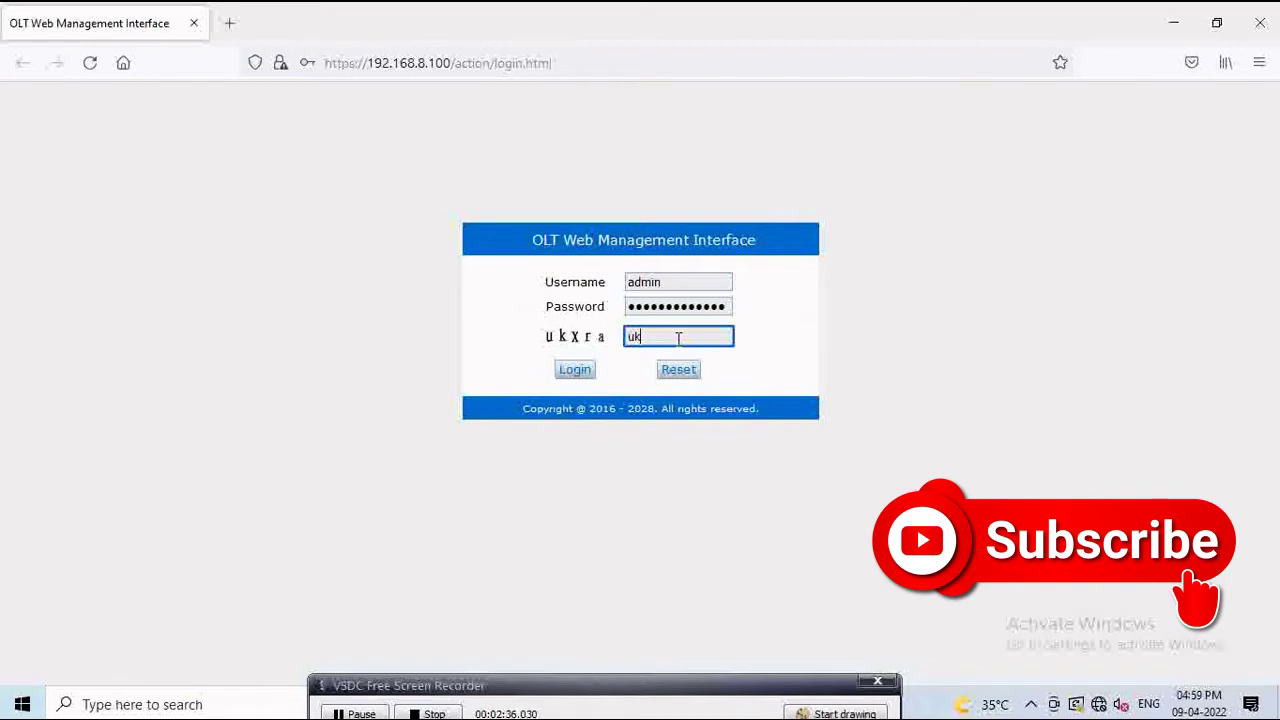
pyautogui.write('xra')
pyautogui.click(578, 370)
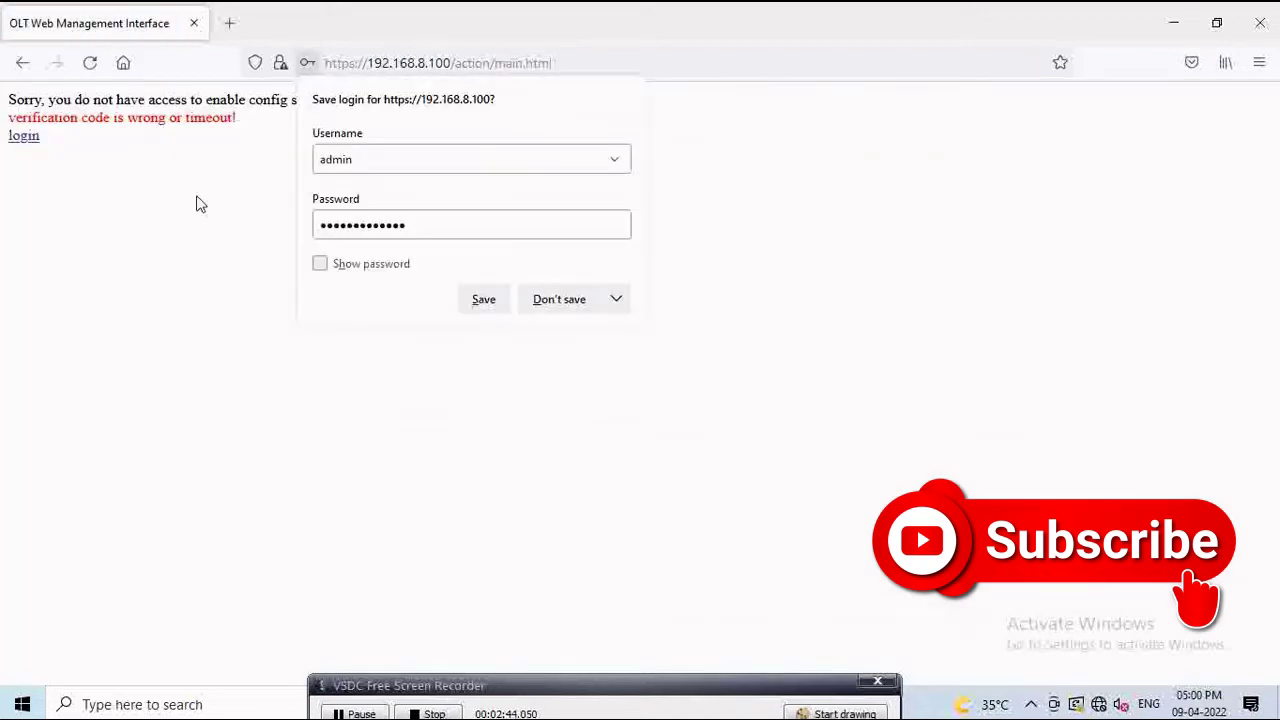
pyautogui.click(24, 137)
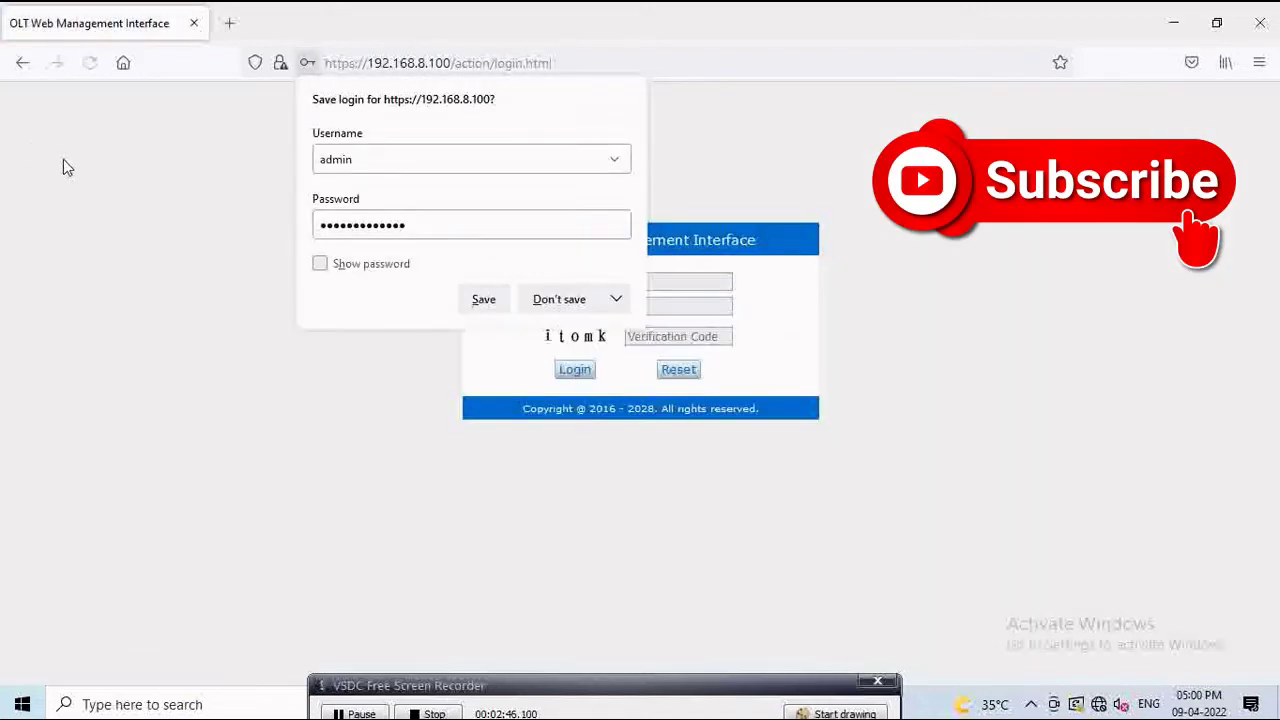
# Step: Dismiss Firefox's save-login prompt and re-enter the administrator username and password
pyautogui.click(559, 299)
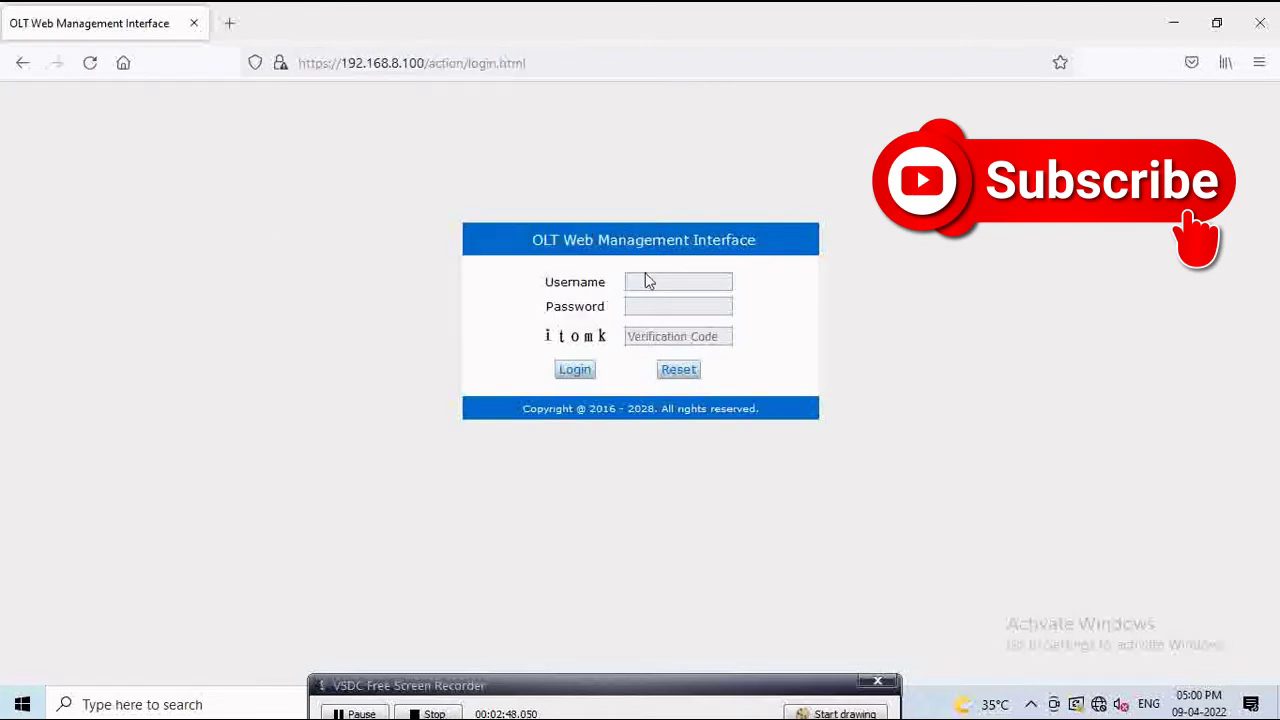
pyautogui.click(648, 284)
pyautogui.write('admin')
pyautogui.press('Tab')
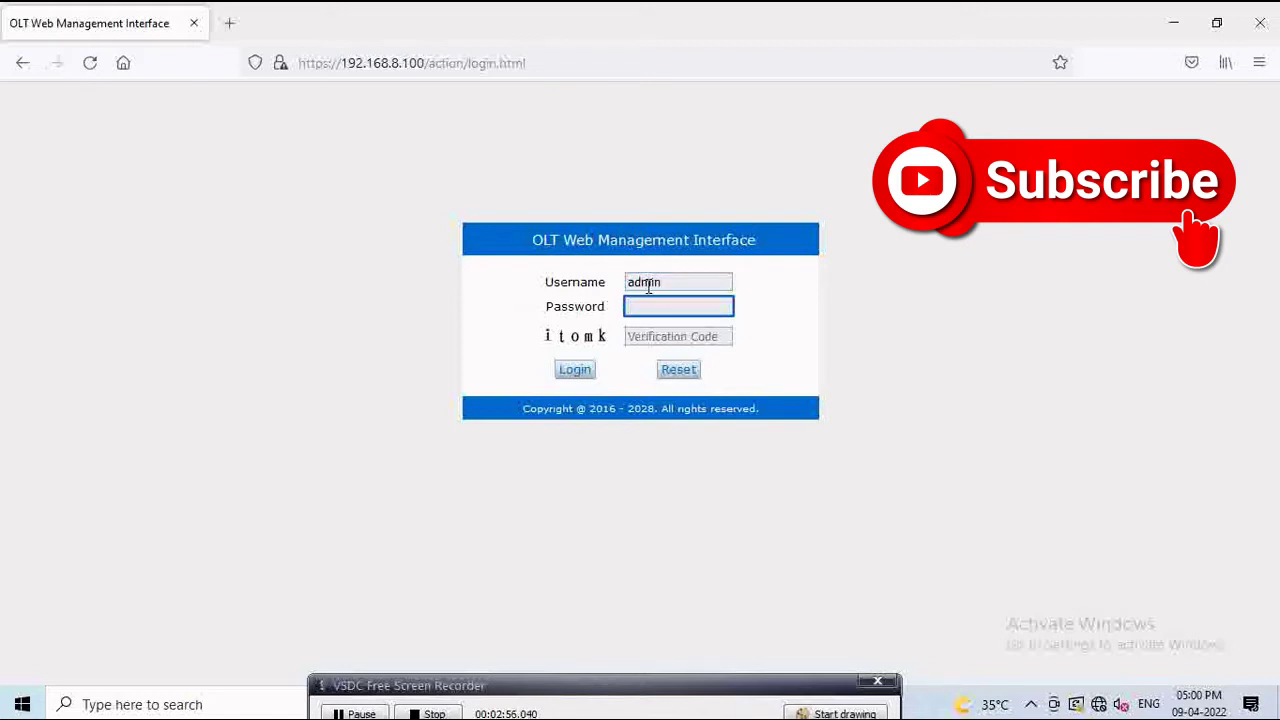
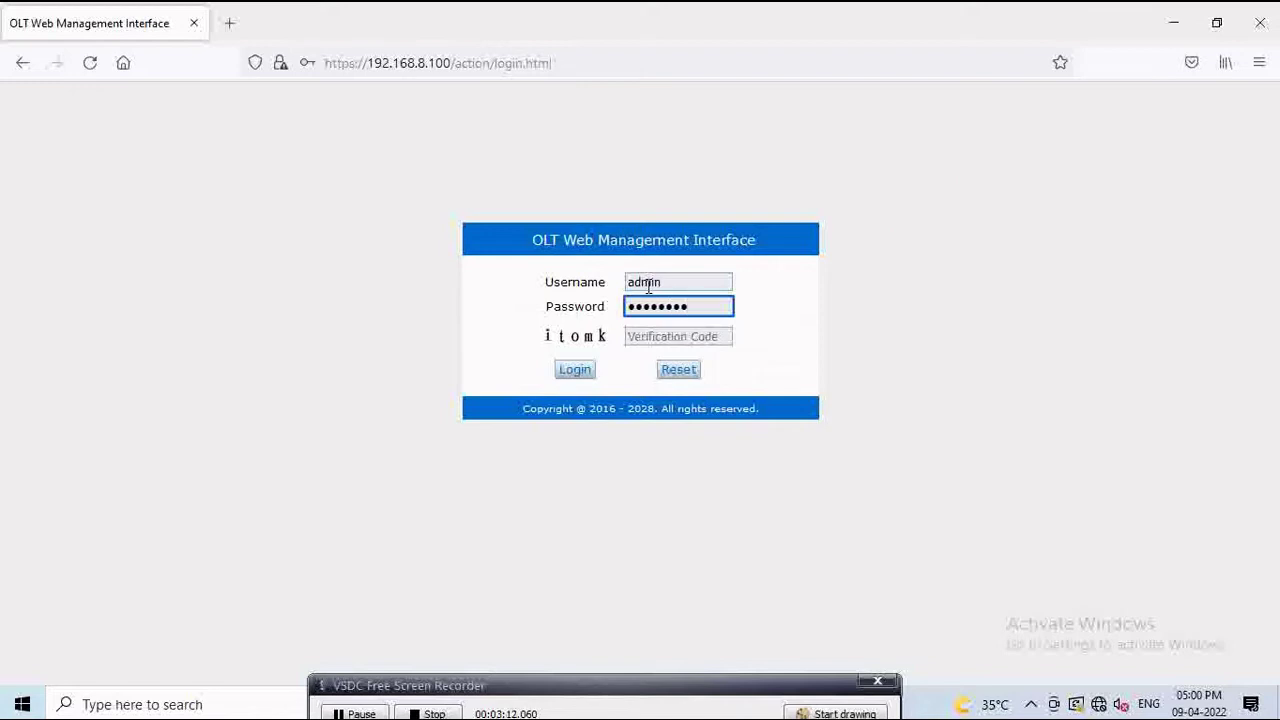
# Step: Enter the new verification code, log in, and decline saving the login details
pyautogui.click(656, 336)
pyautogui.write('it')
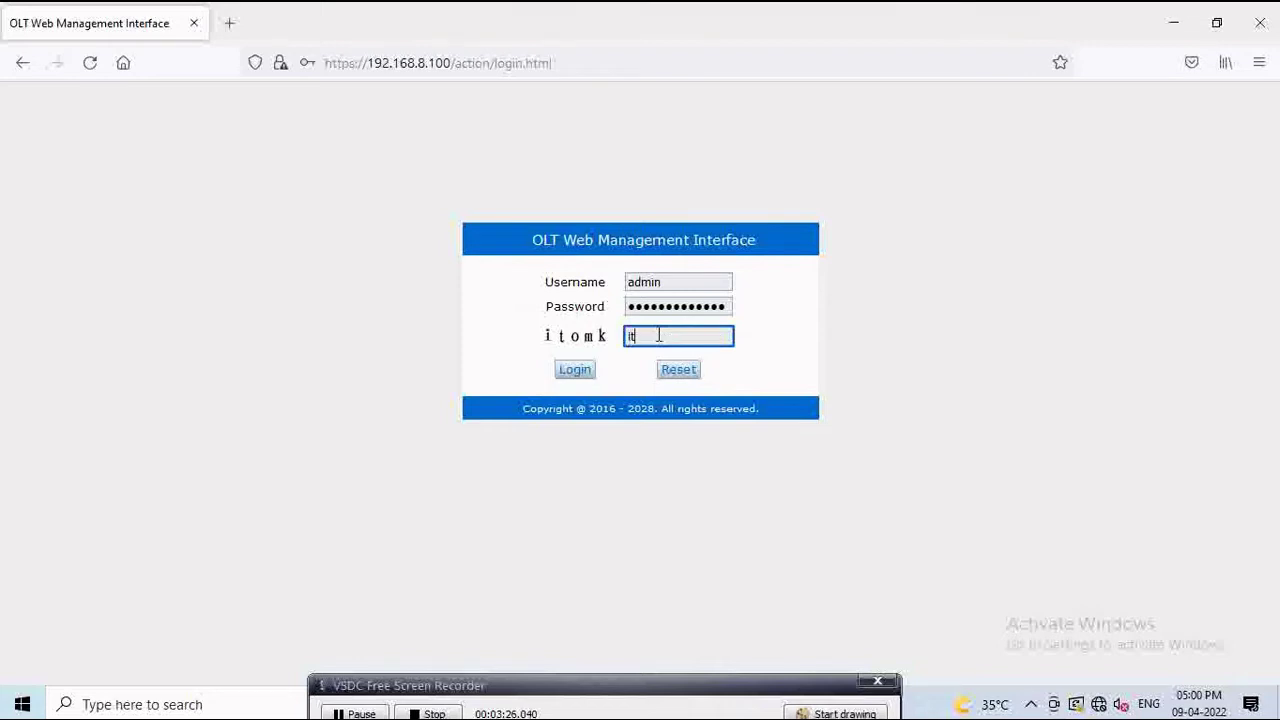
pyautogui.write('omk')
pyautogui.click(575, 370)
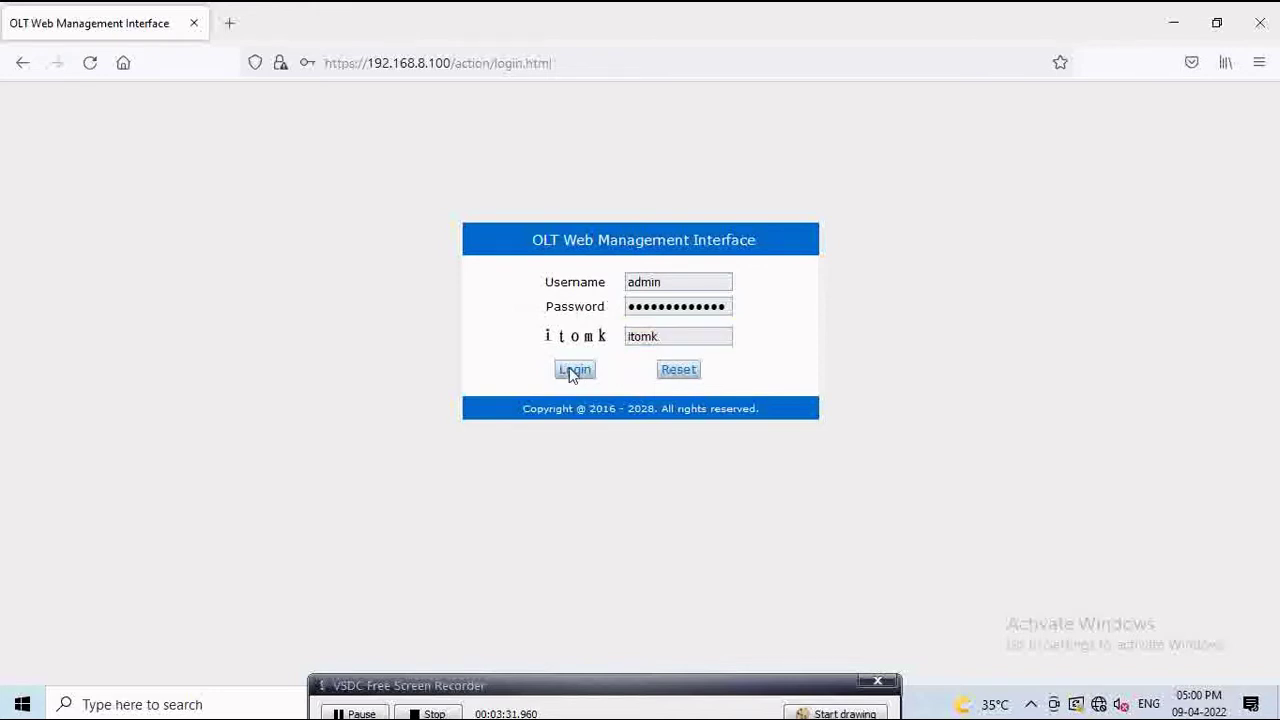
pyautogui.click(540, 302)
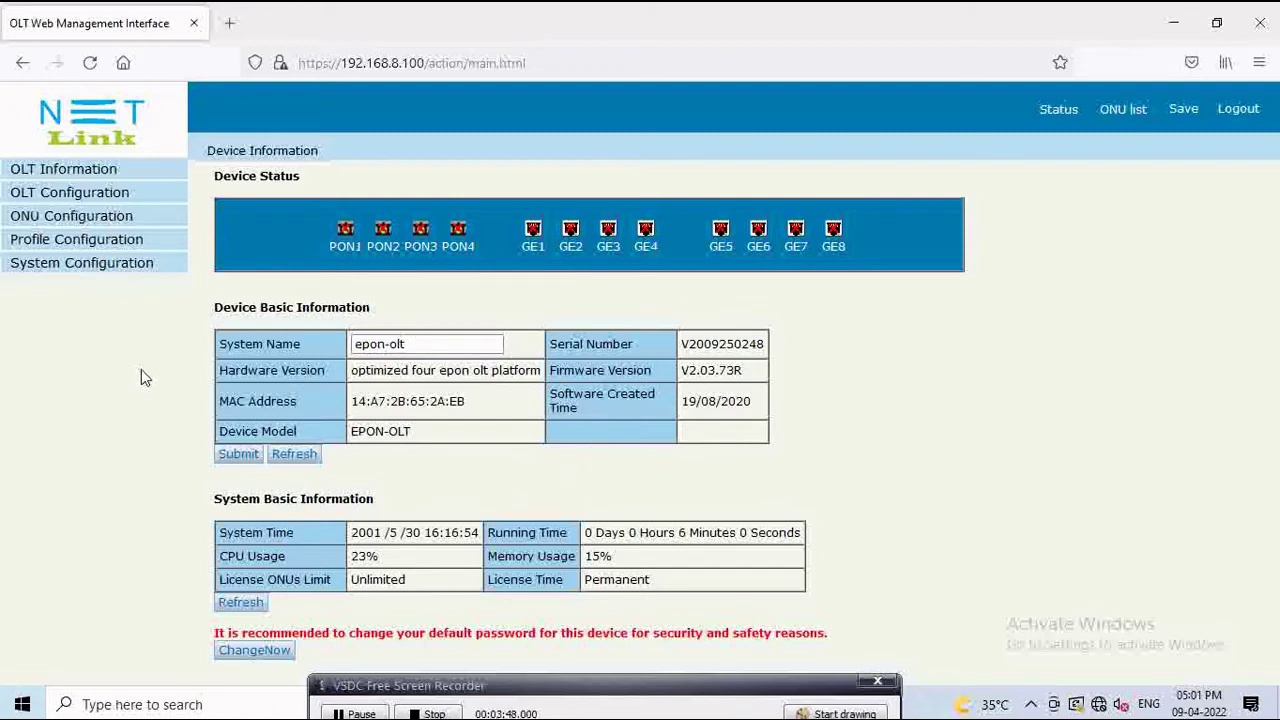
# Step: Open OLT Configuration > VLAN and scroll the VLAN Table through vlan500, 1830, 1831 and 1849
pyautogui.click(72, 195)
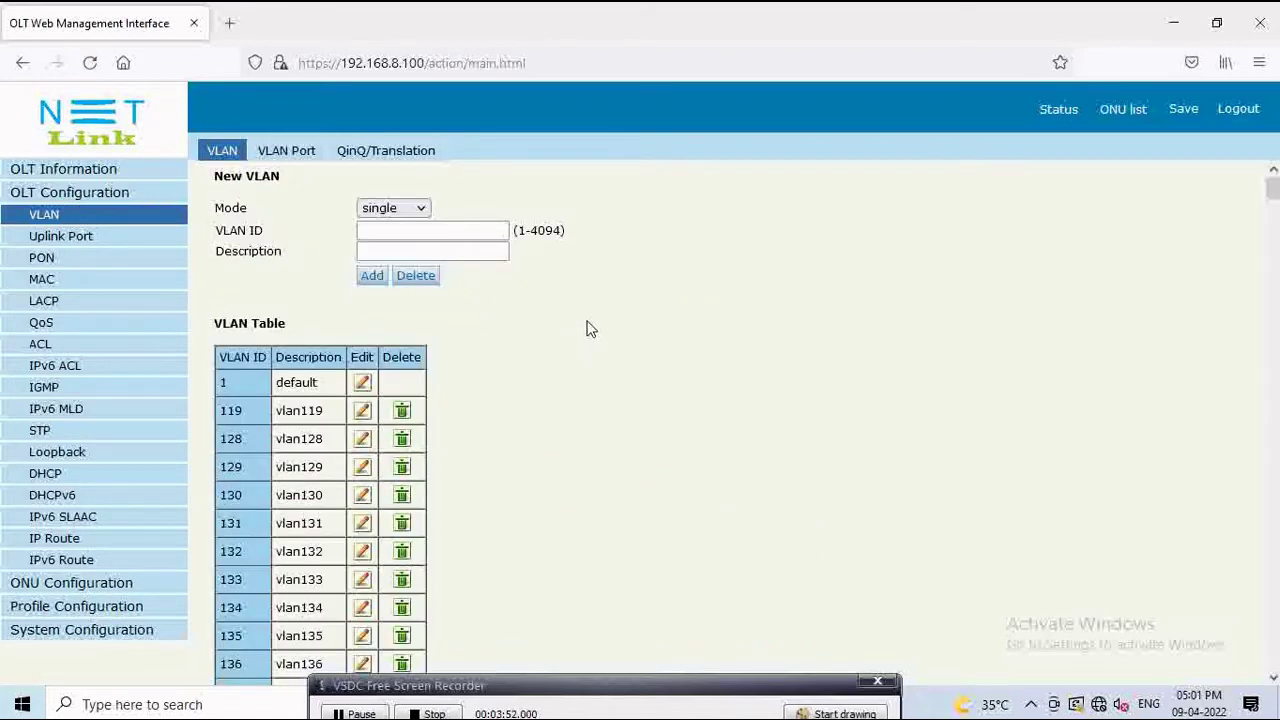
pyautogui.scroll(-18, 595, 345)
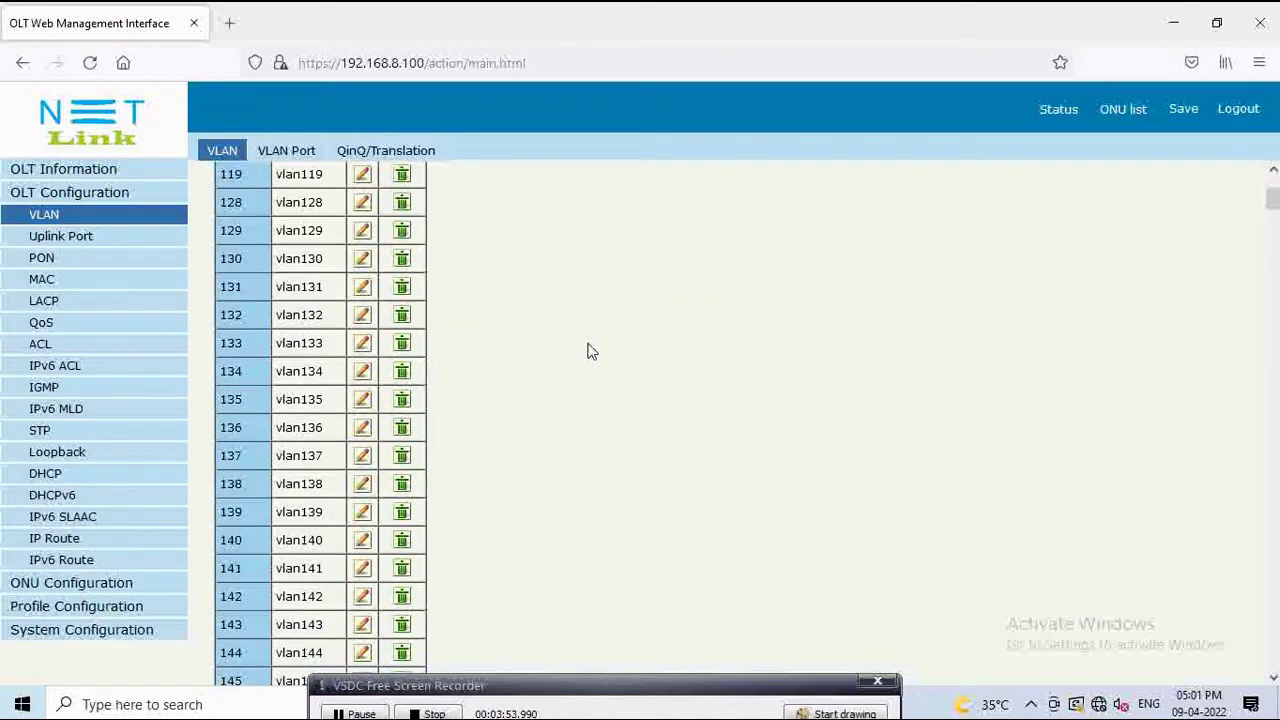
pyautogui.scroll(-20, 590, 350)
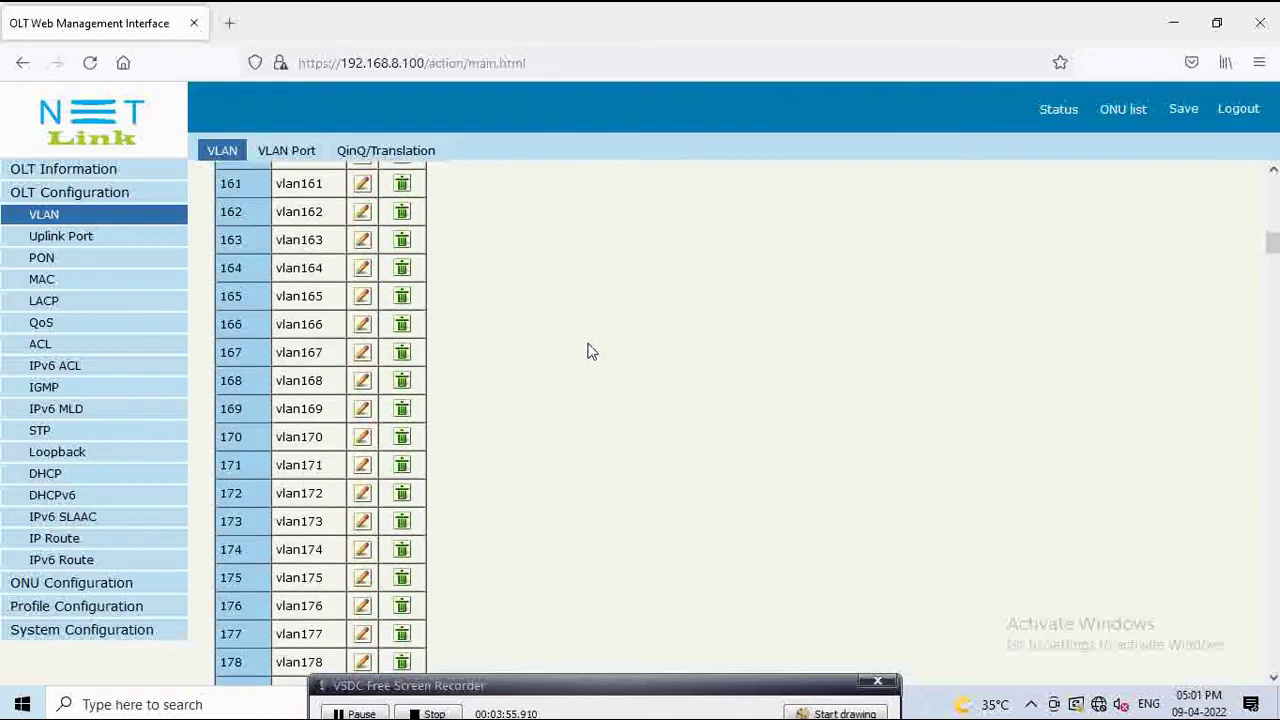
pyautogui.scroll(-20, 590, 350)
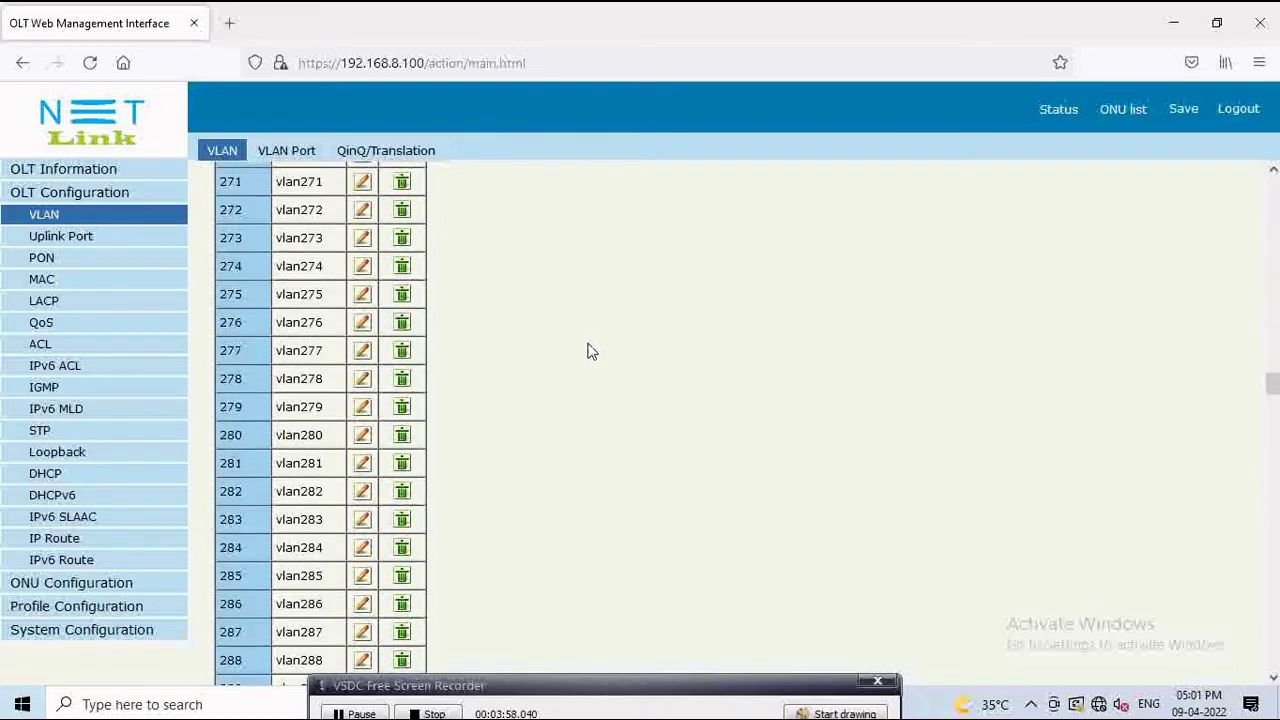
pyautogui.scroll(-20, 588, 348)
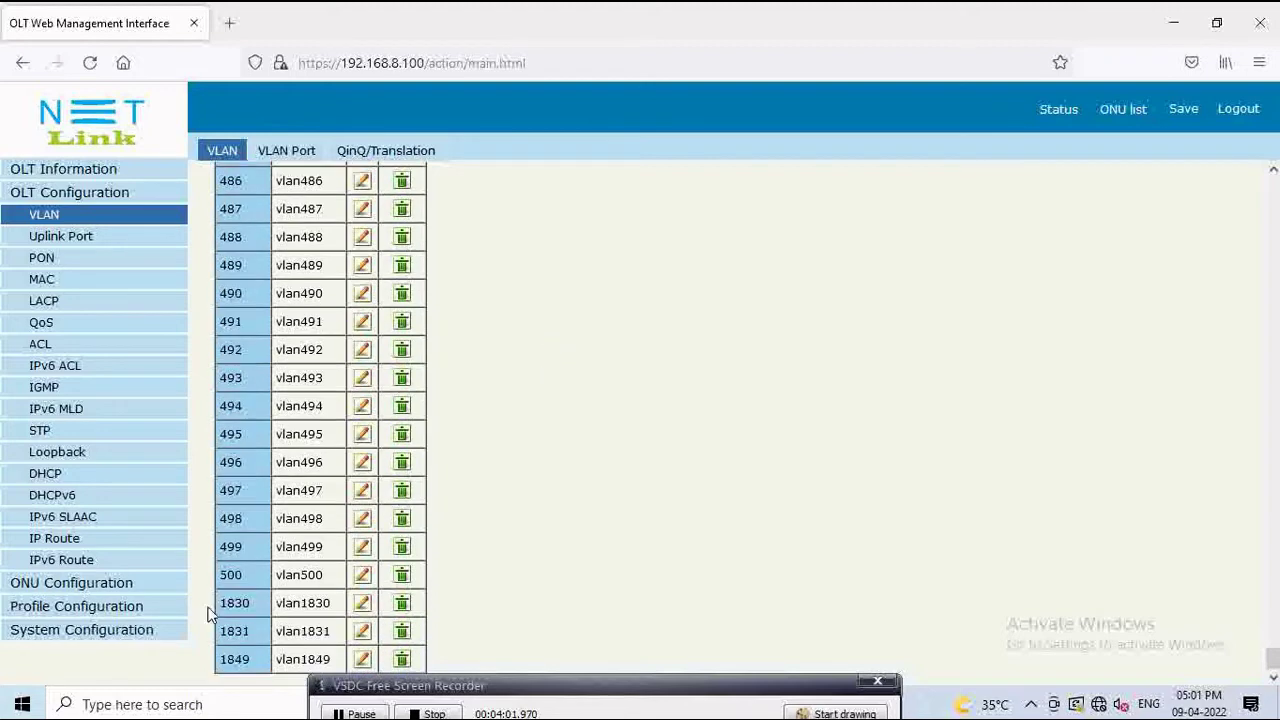
pyautogui.scroll(2, 434, 554)
pyautogui.scroll(-1, 440, 550)
pyautogui.scroll(-1, 441, 550)
pyautogui.scroll(10, 556, 546)
pyautogui.scroll(20, 564, 540)
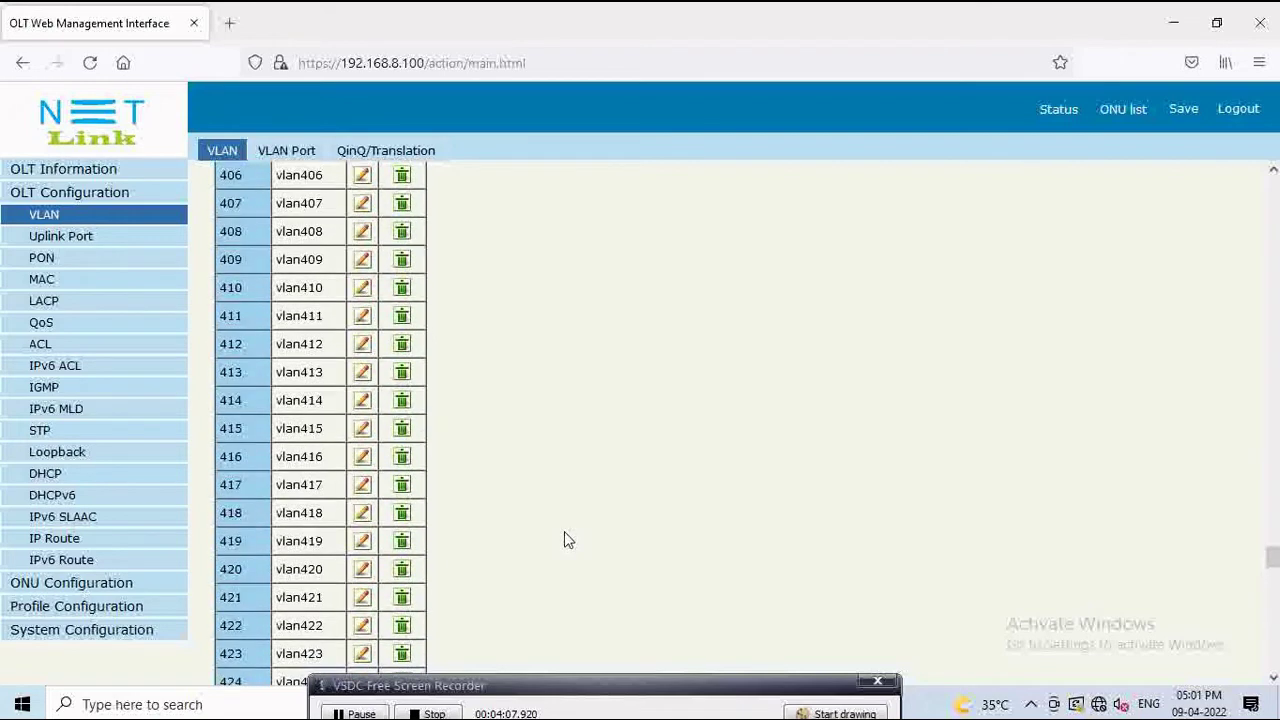
# Step: On the VLAN Port tab, view port tagging for VLAN 128, then VLAN 500
pyautogui.click(288, 152)
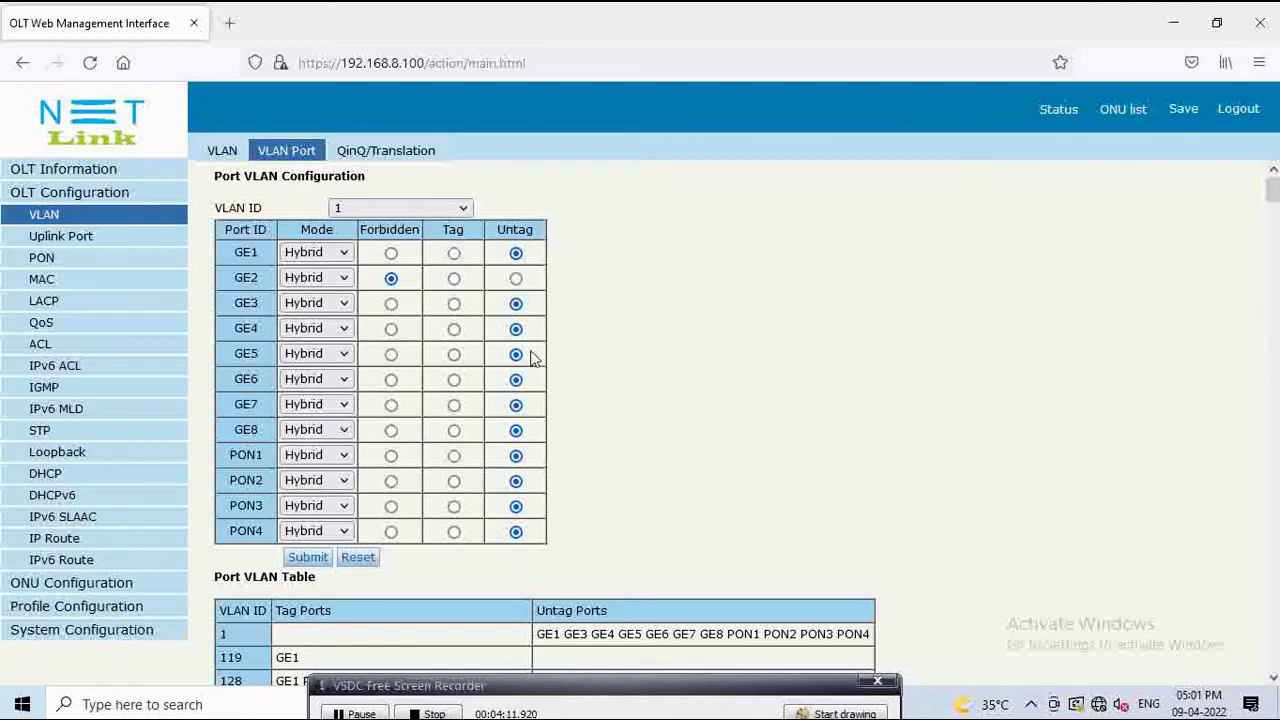
pyautogui.click(460, 212)
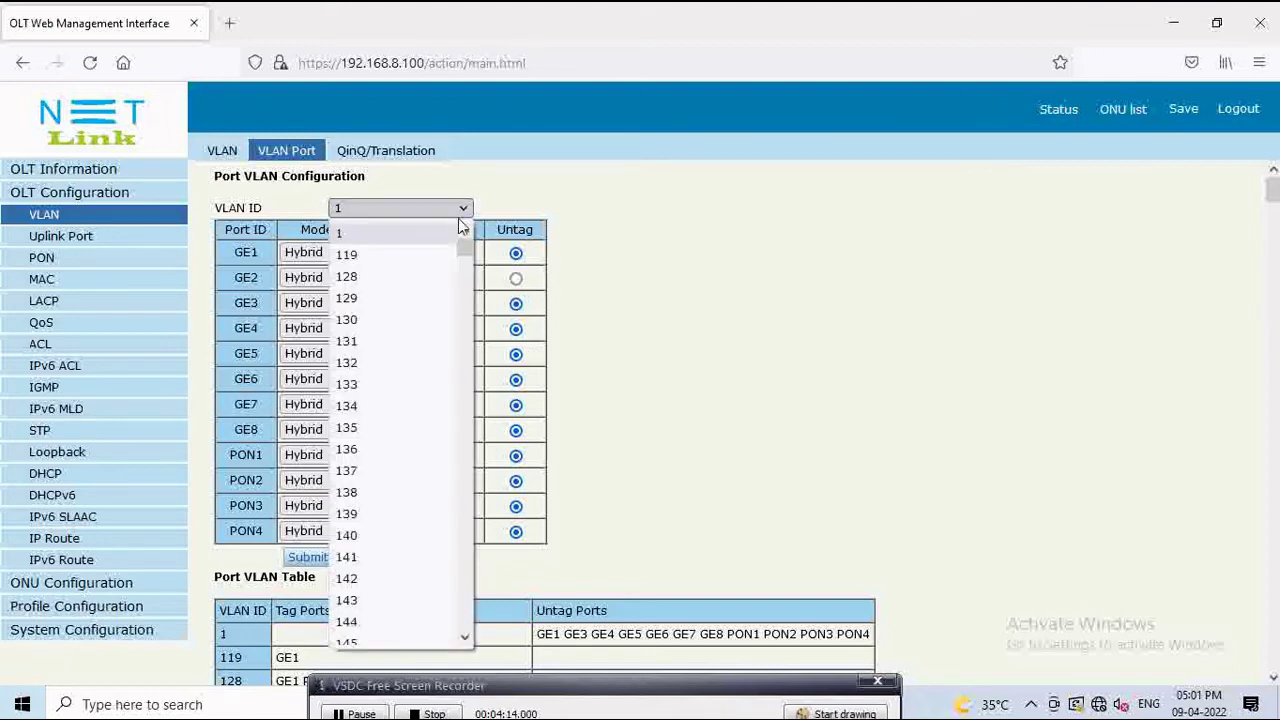
pyautogui.click(446, 277)
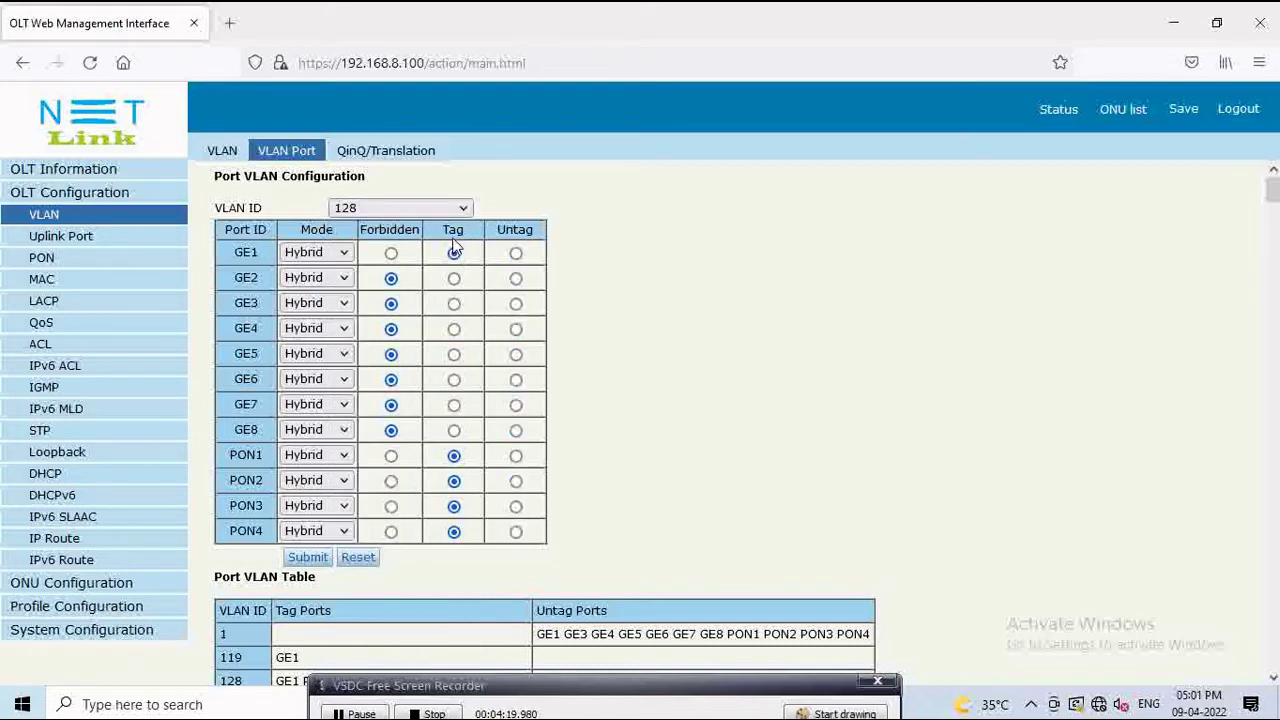
pyautogui.click(462, 208)
pyautogui.scroll(-15, 440, 355)
pyautogui.scroll(-20, 442, 353)
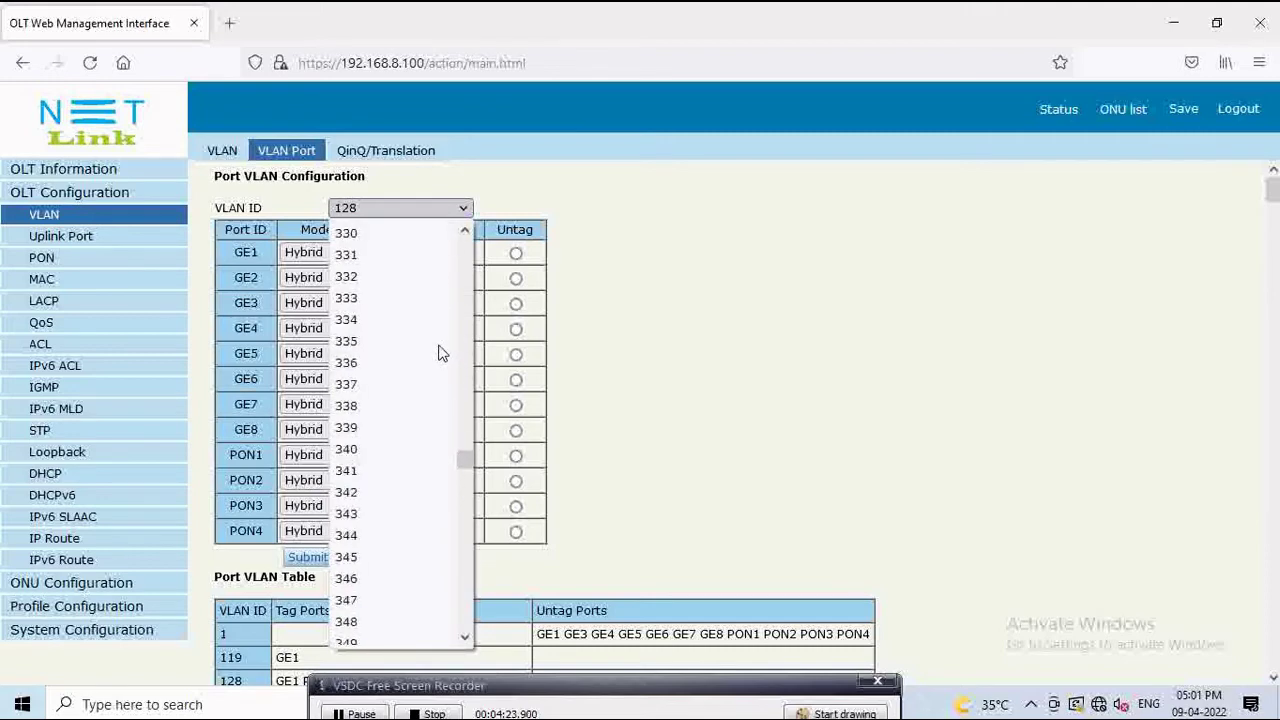
pyautogui.scroll(-8, 440, 347)
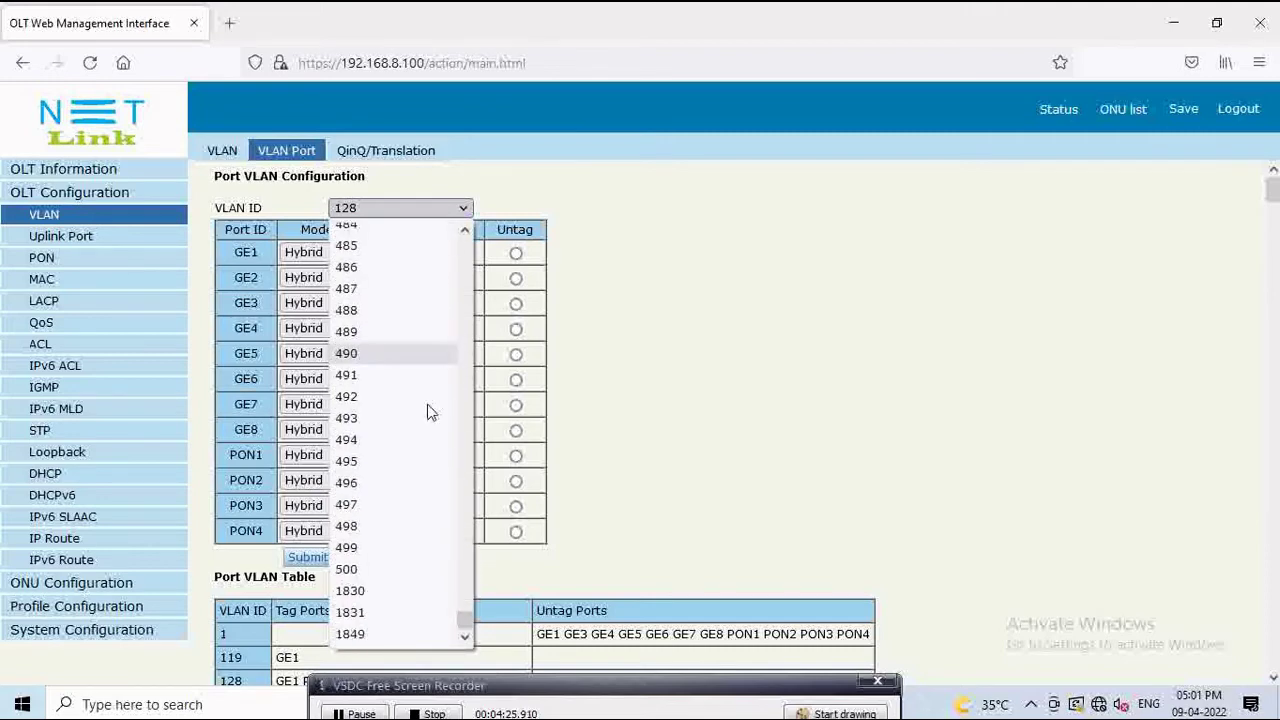
pyautogui.click(370, 572)
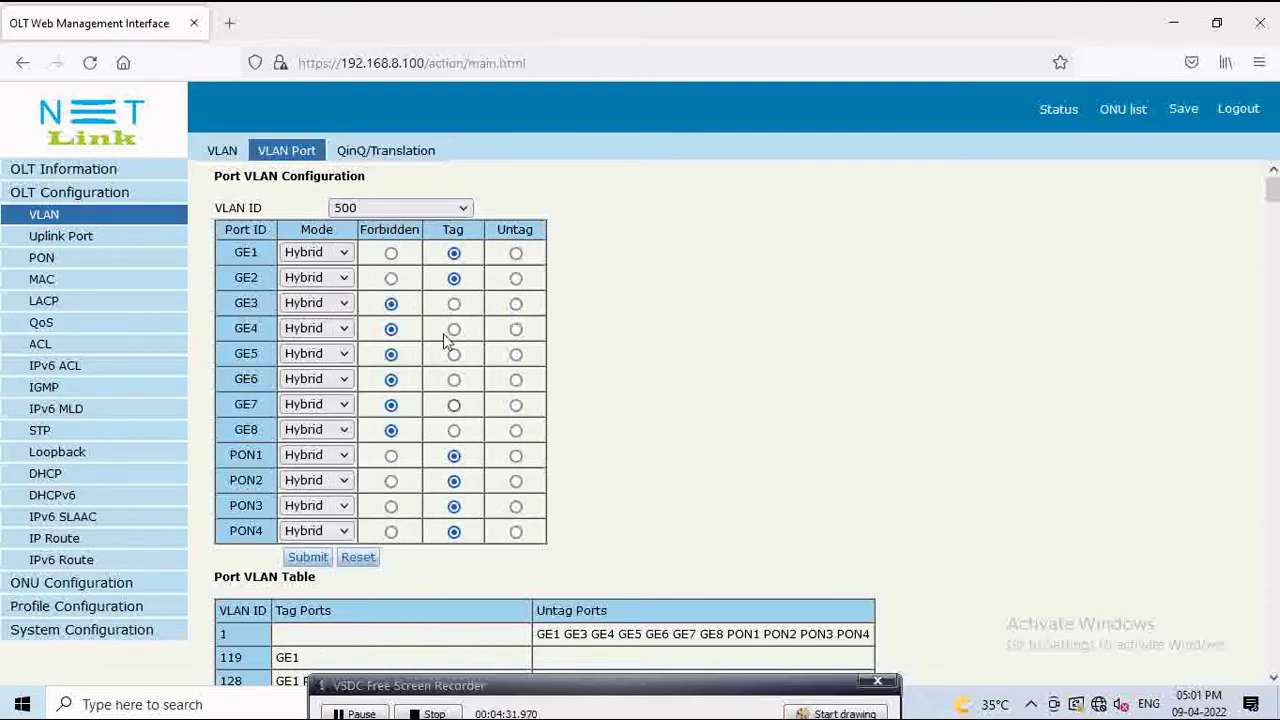
# Step: View port tagging for VLANs 494, 369 and 352 in turn
pyautogui.click(465, 209)
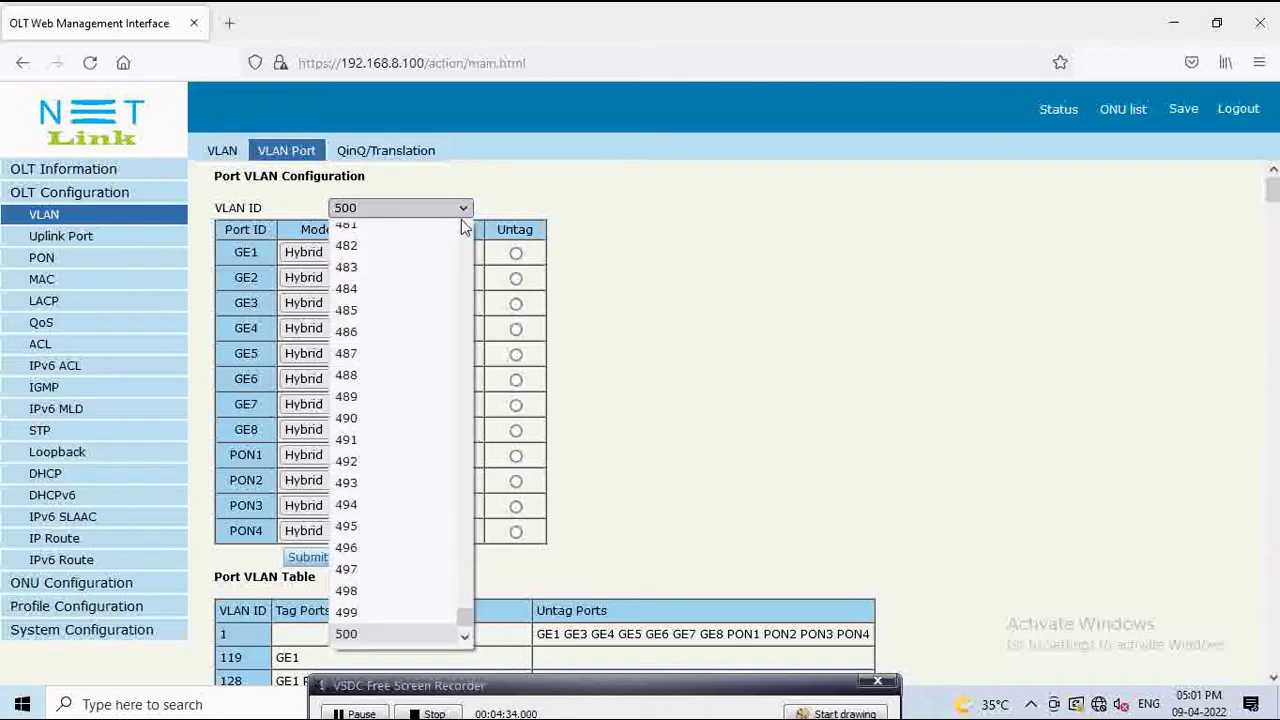
pyautogui.click(391, 507)
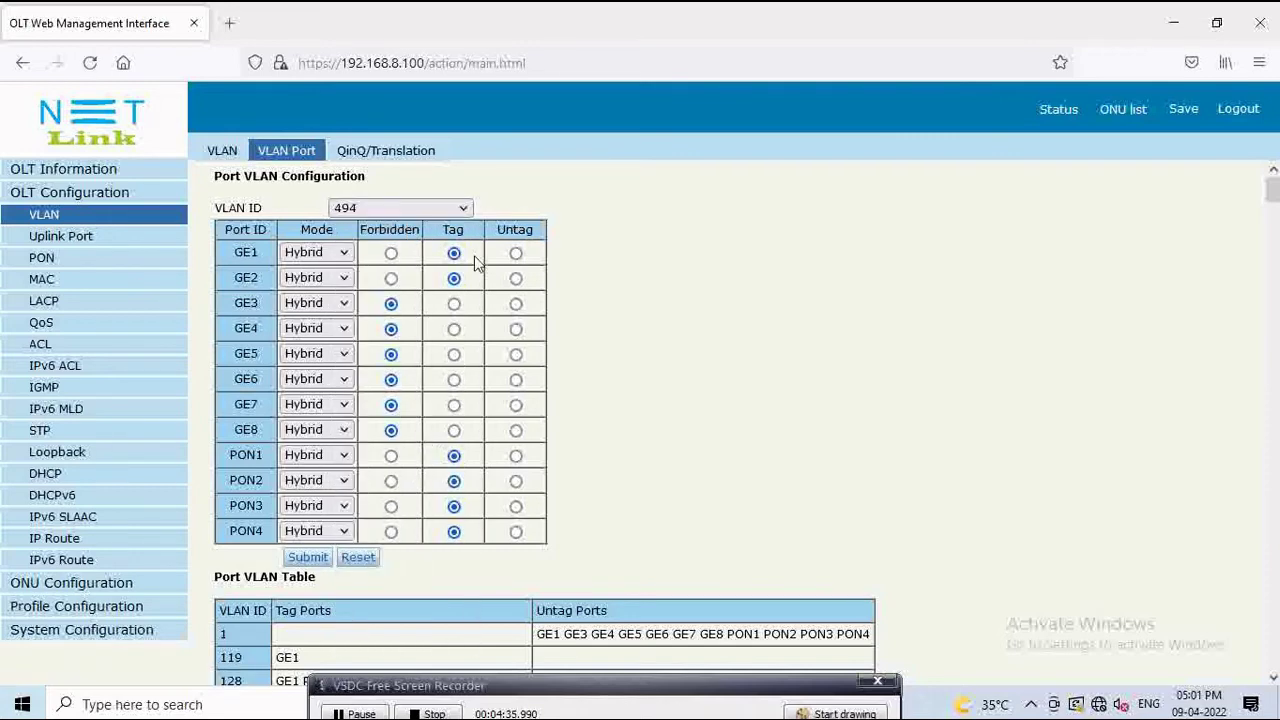
pyautogui.click(465, 209)
pyautogui.scroll(18, 400, 425)
pyautogui.scroll(17, 398, 421)
pyautogui.click(382, 273)
pyautogui.click(463, 212)
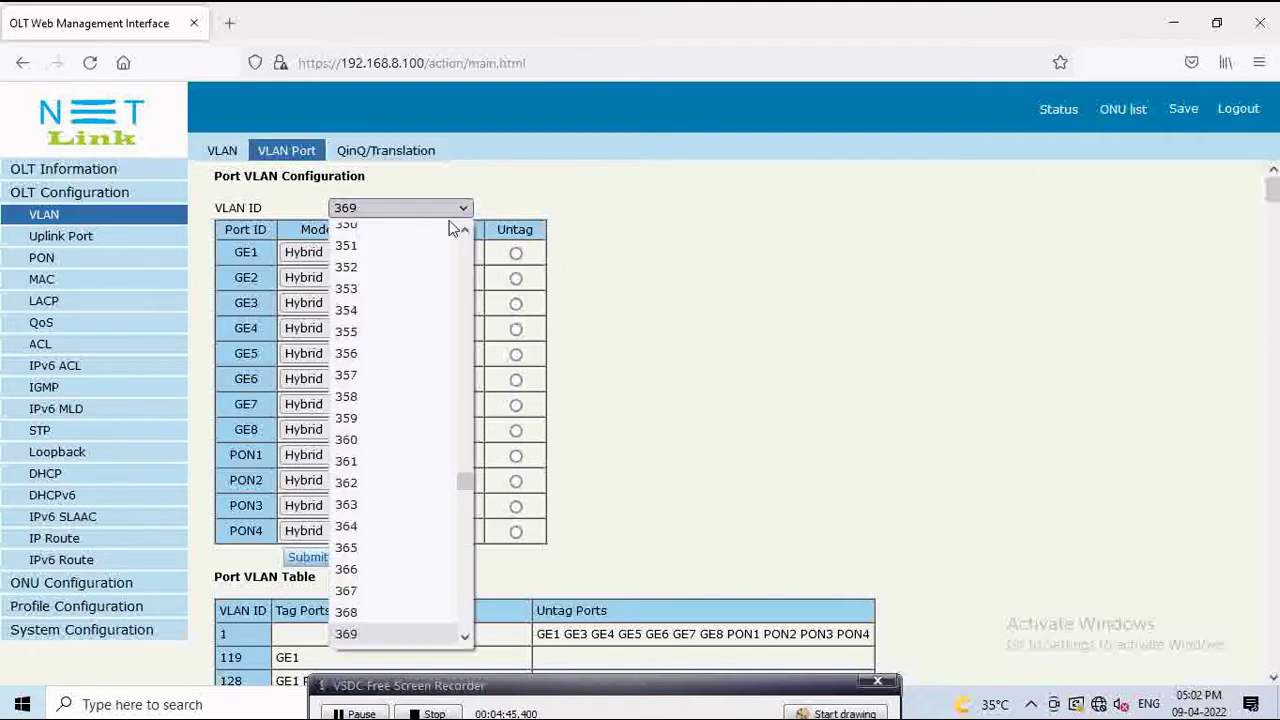
pyautogui.click(429, 274)
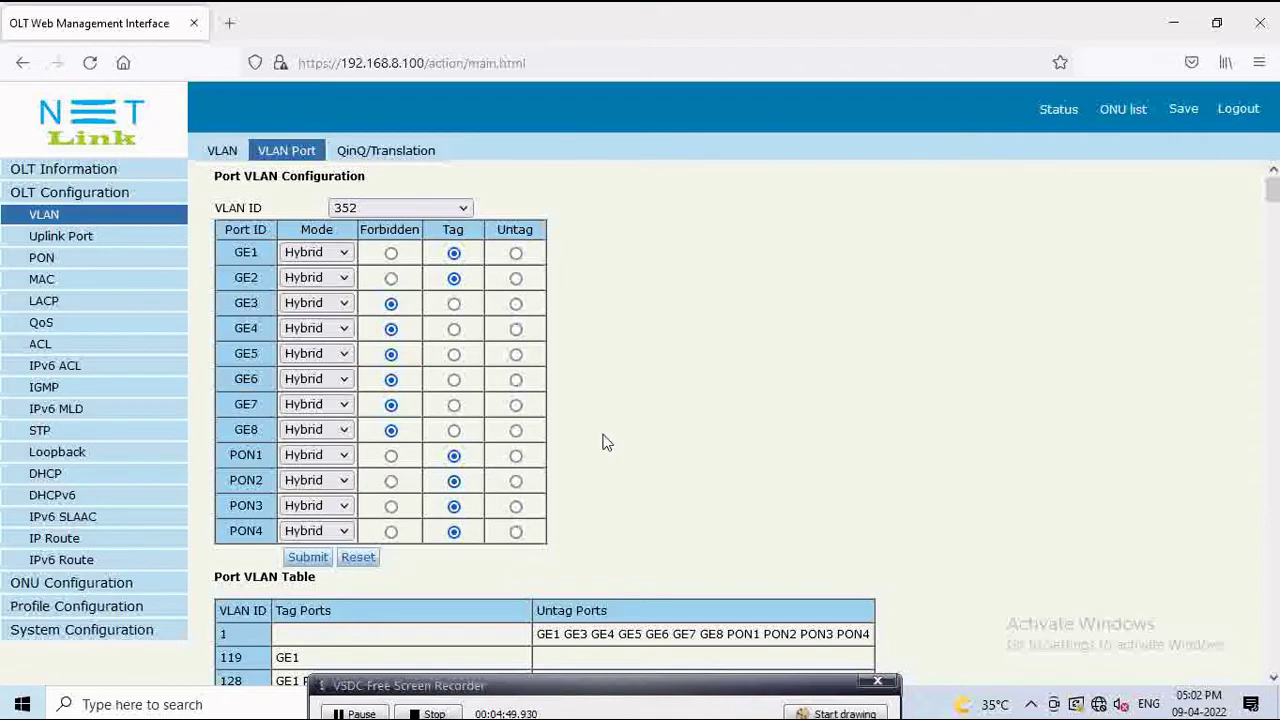
pyautogui.scroll(-20, 604, 442)
pyautogui.scroll(-20, 604, 442)
pyautogui.scroll(-20, 591, 429)
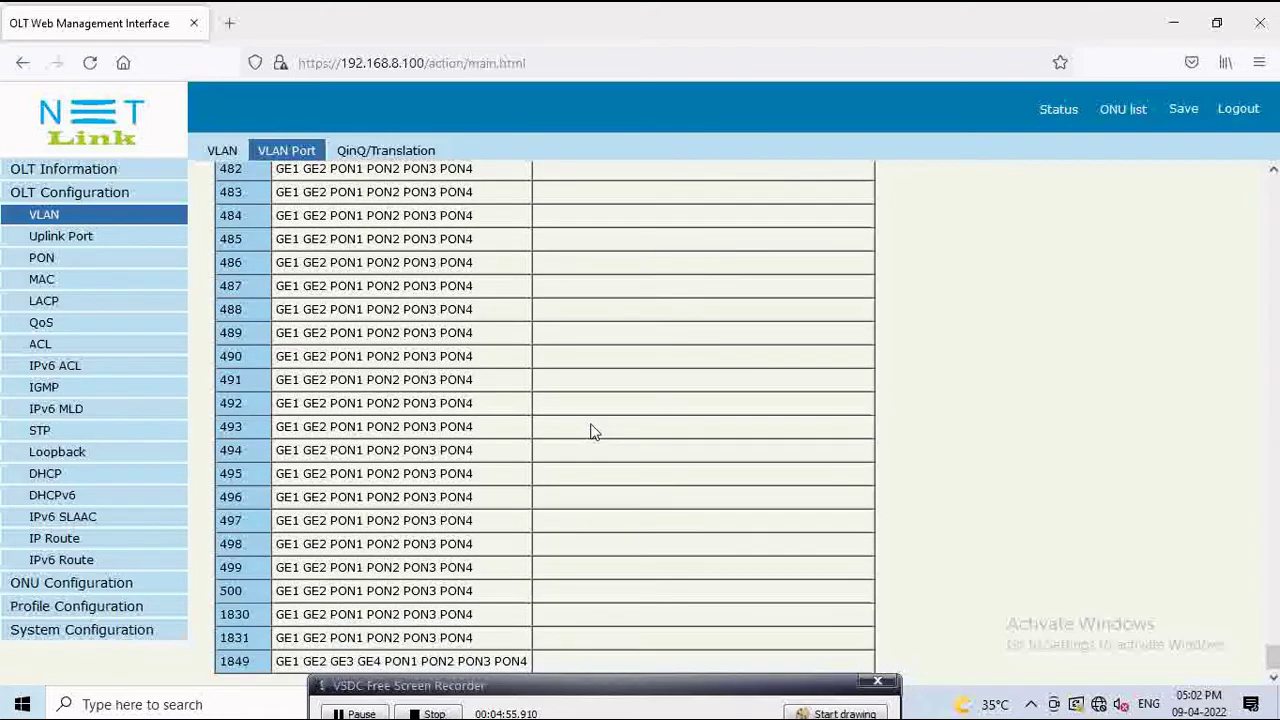
pyautogui.scroll(20, 594, 430)
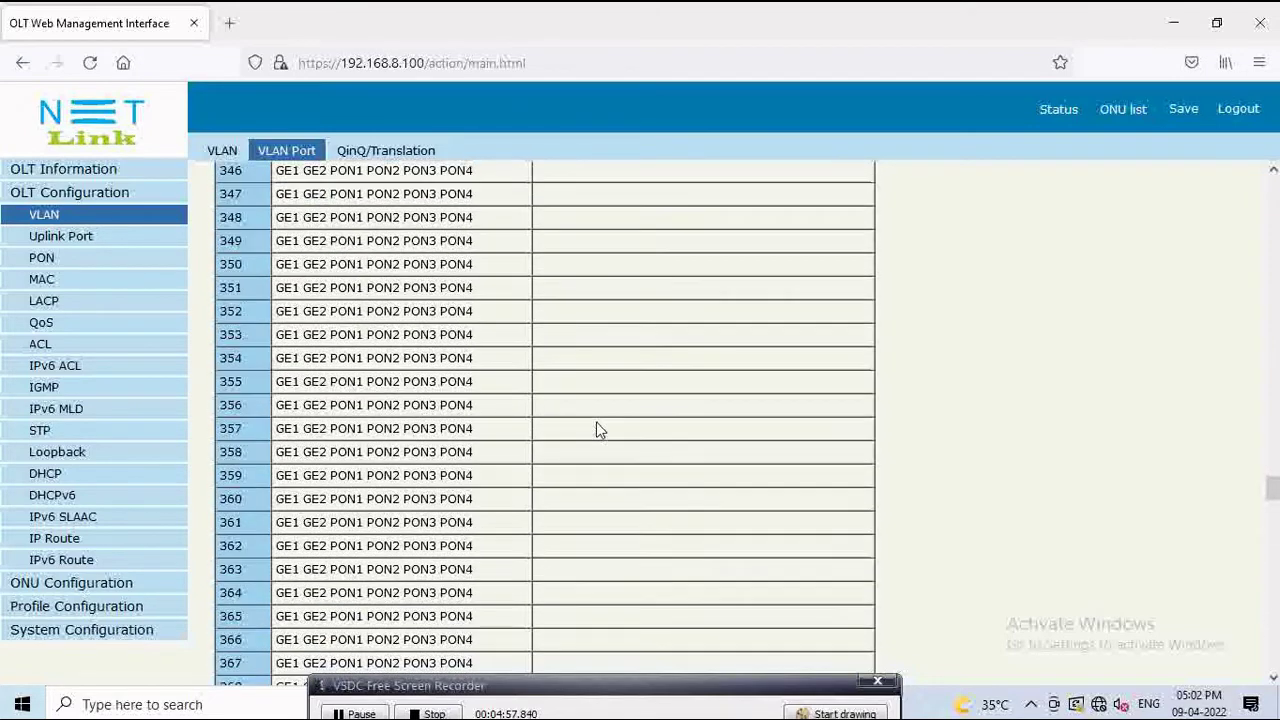
pyautogui.scroll(20, 597, 430)
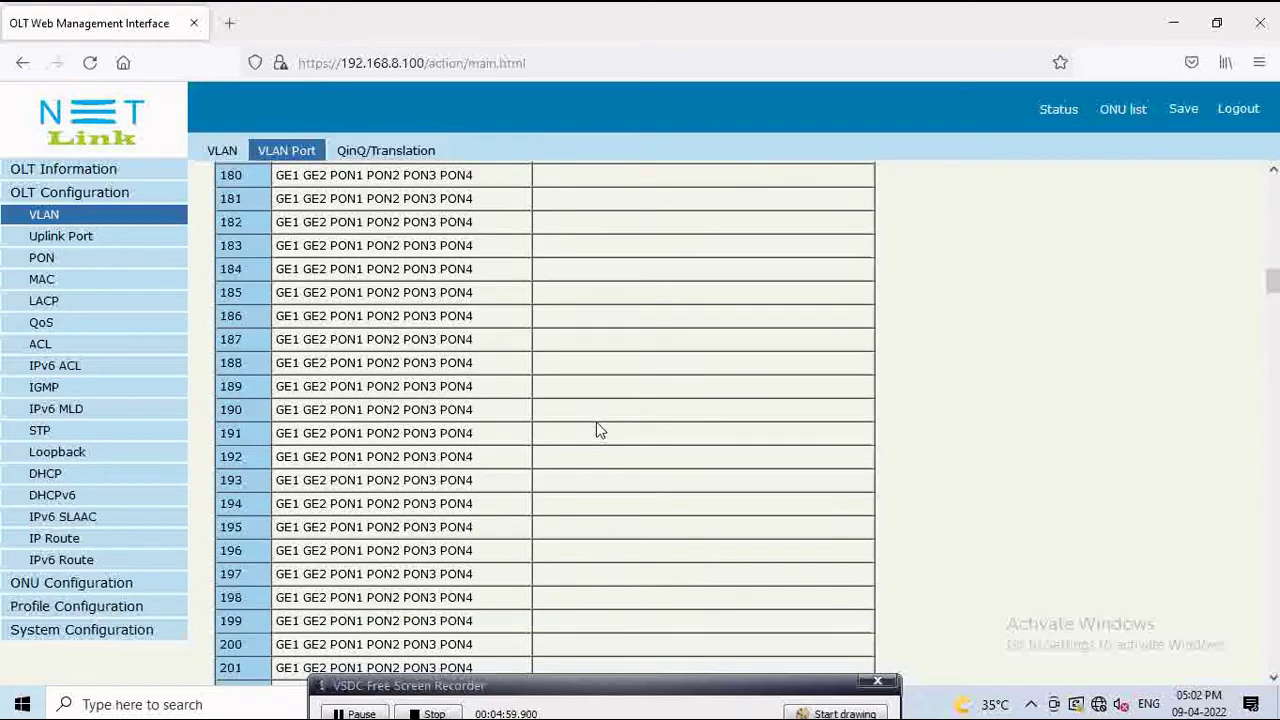
pyautogui.scroll(20, 596, 427)
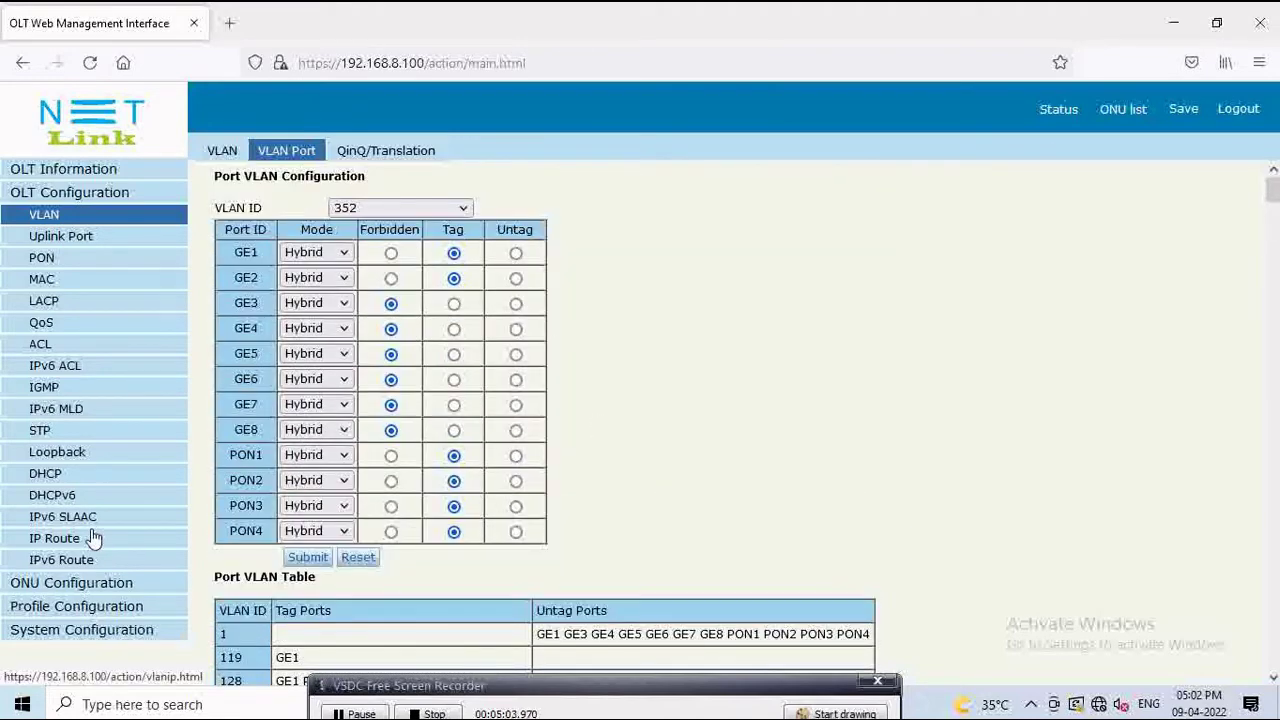
# Step: Browse the MLD, STP, ONU list, Authentication, LOID List and DBA profile pages, ending on System Log
pyautogui.click(56, 408)
pyautogui.click(45, 432)
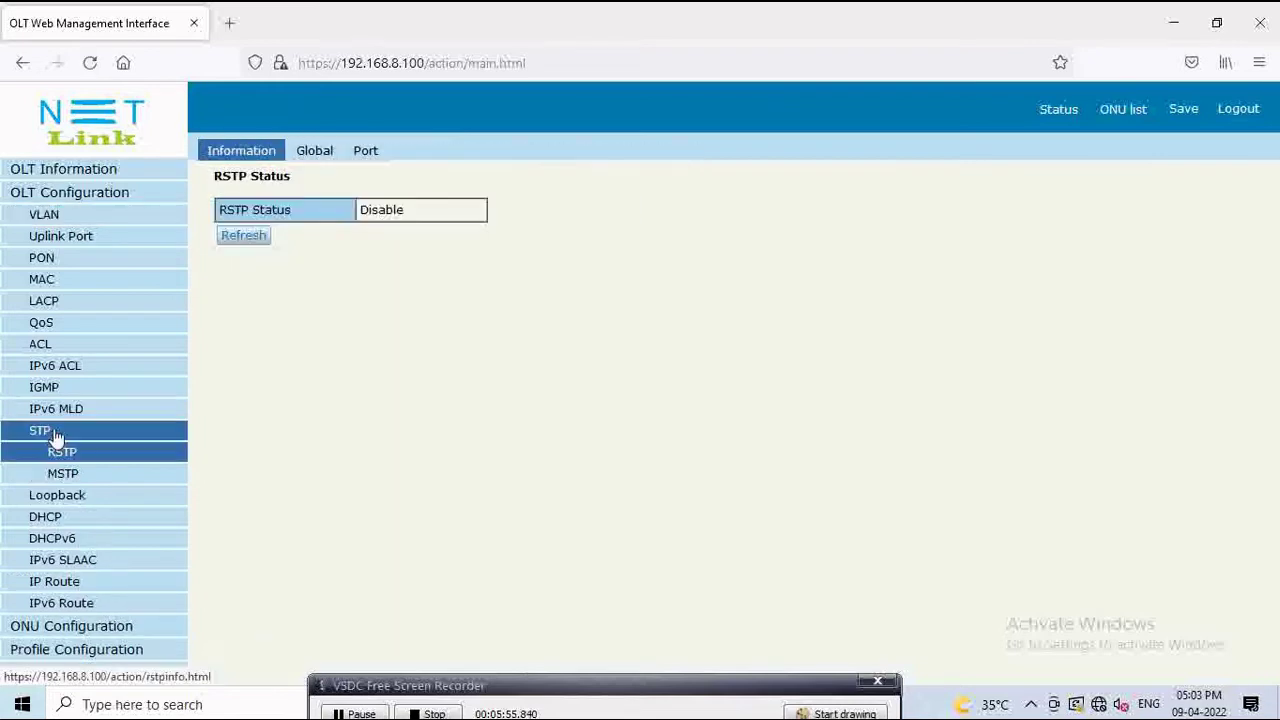
pyautogui.click(80, 630)
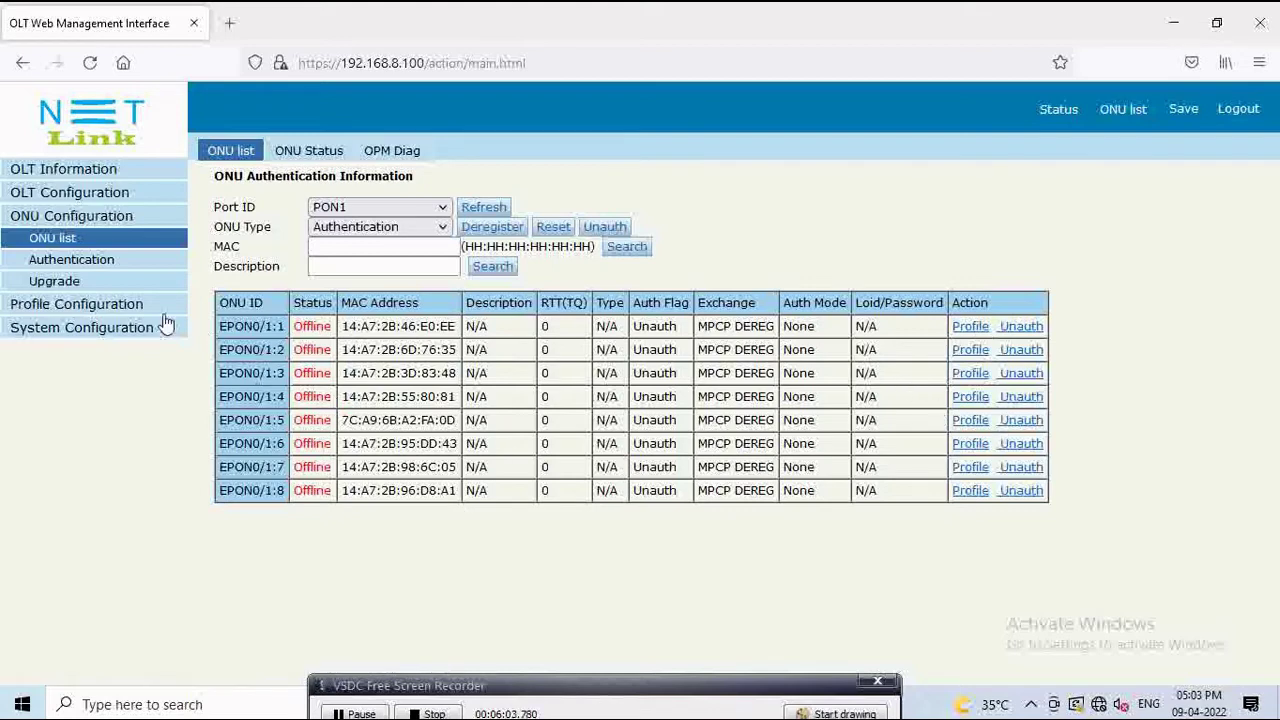
pyautogui.click(101, 265)
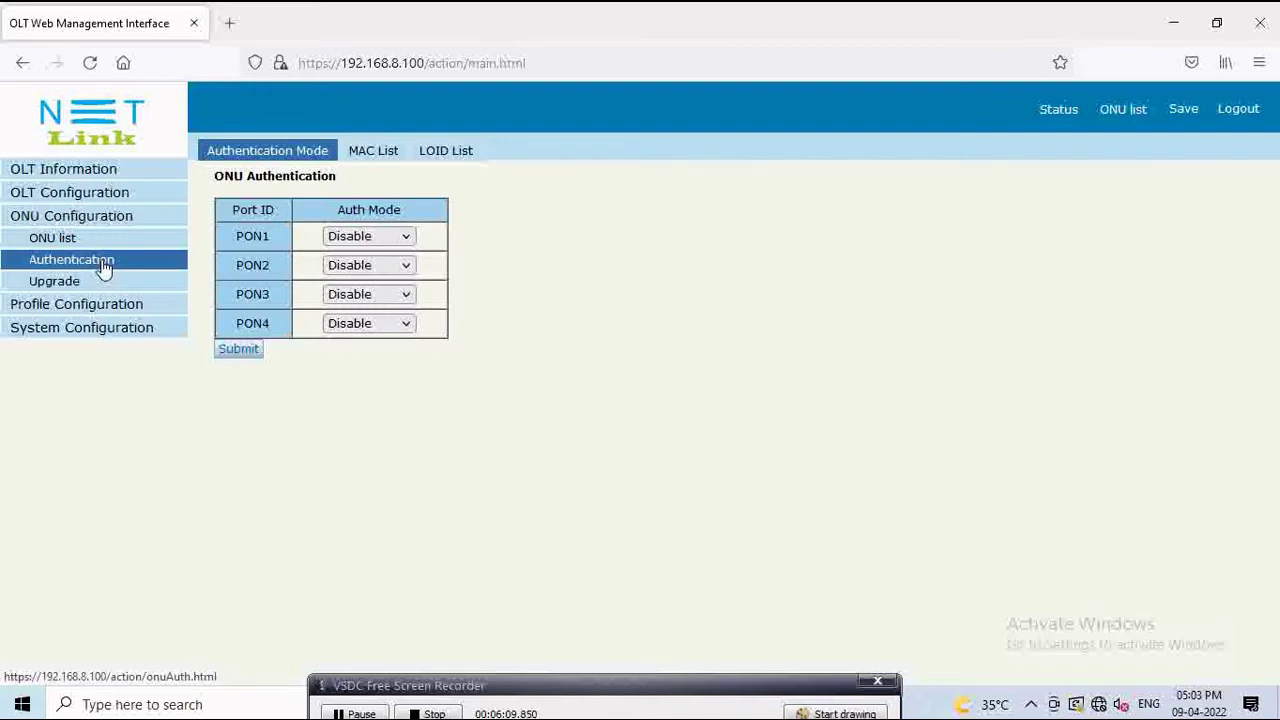
pyautogui.click(430, 156)
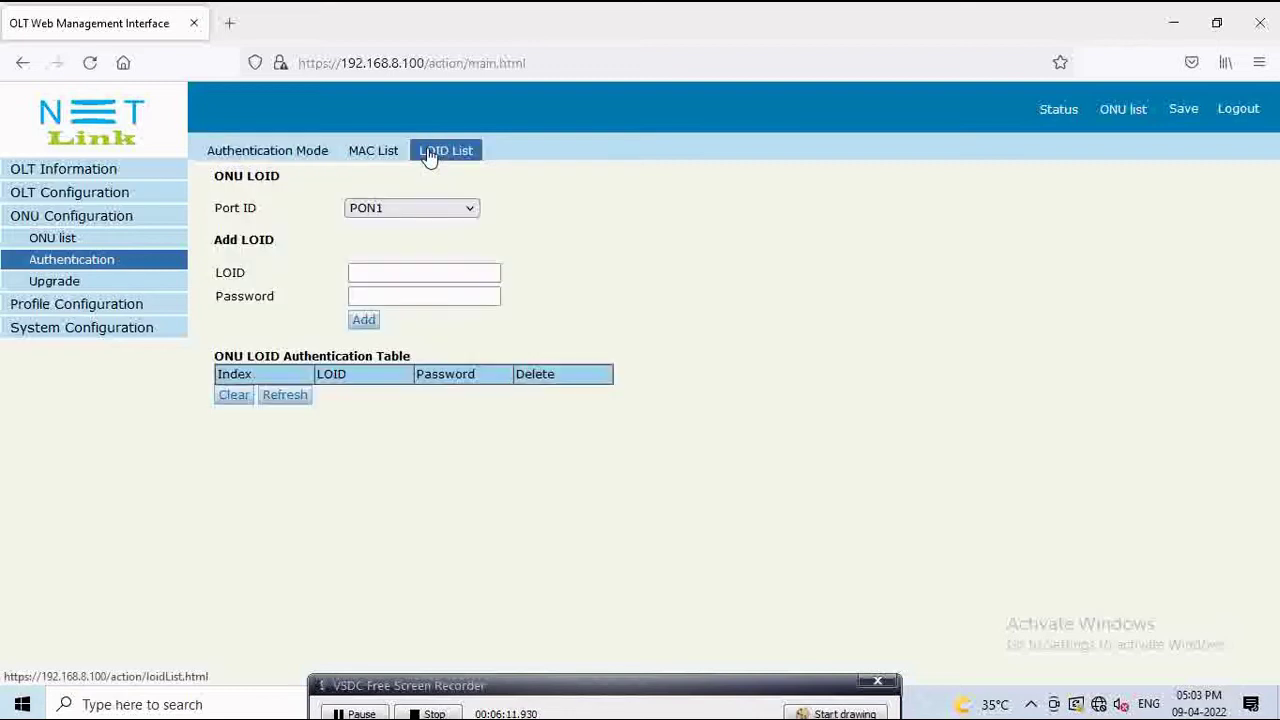
pyautogui.click(100, 305)
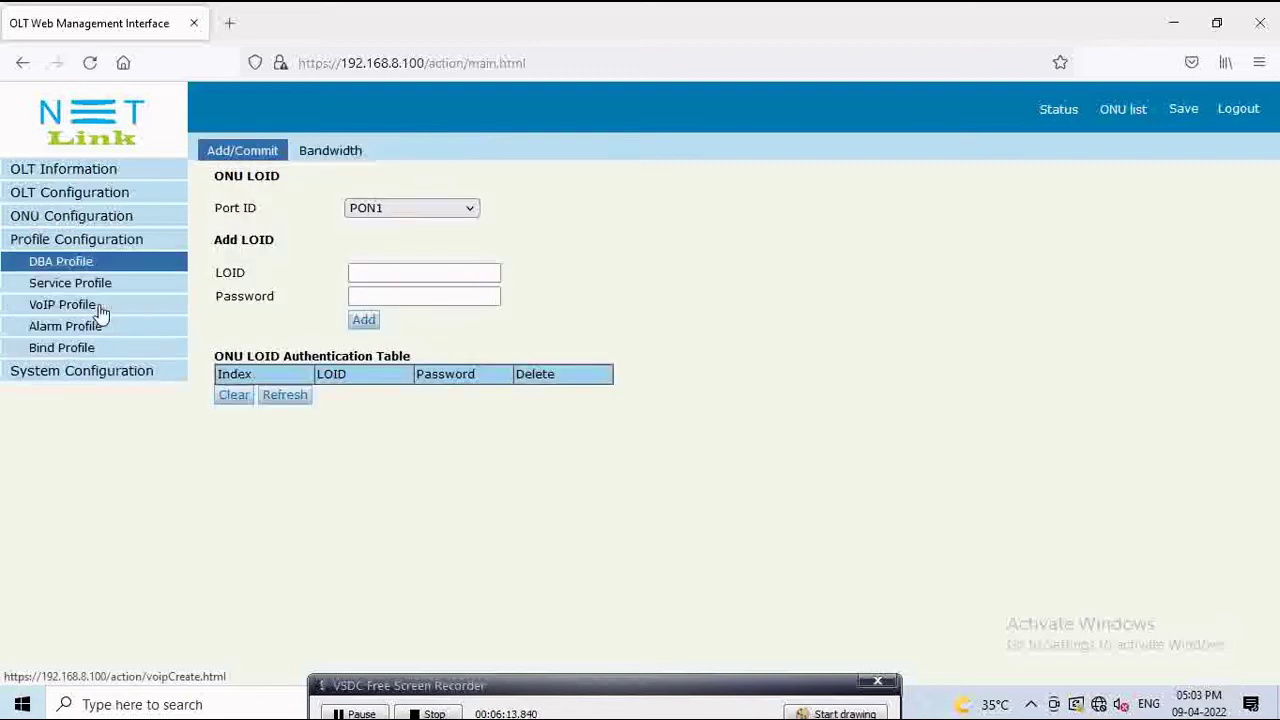
pyautogui.click(88, 372)
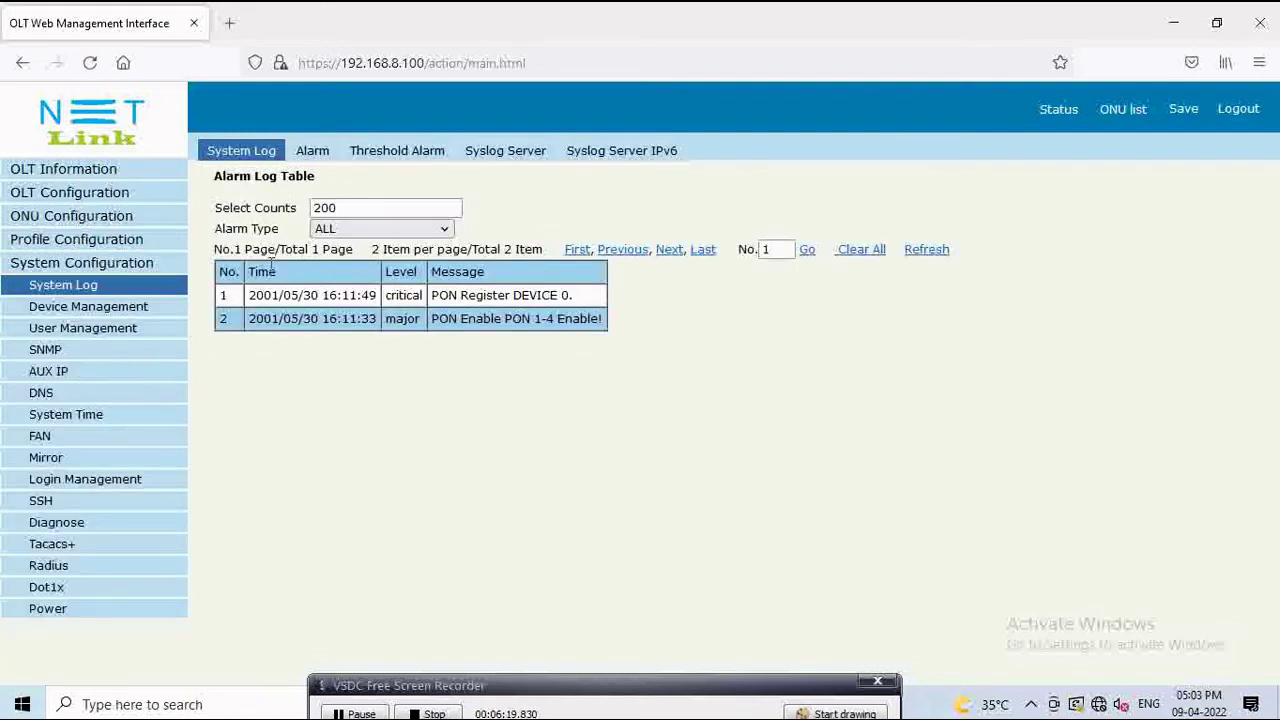
# Step: Review the Threshold Alarm, Syslog Server, Syslog Server IPv6, FAN and Mirror pages, then Login Management
pyautogui.click(314, 156)
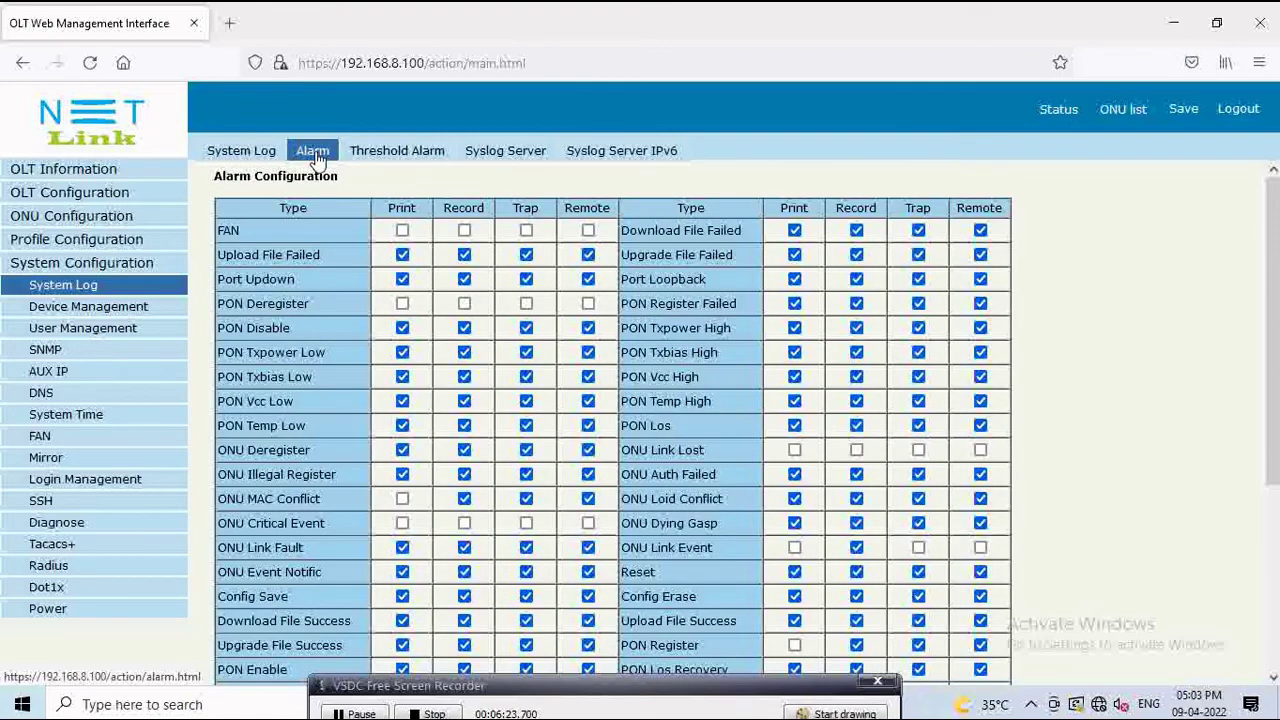
pyautogui.click(378, 158)
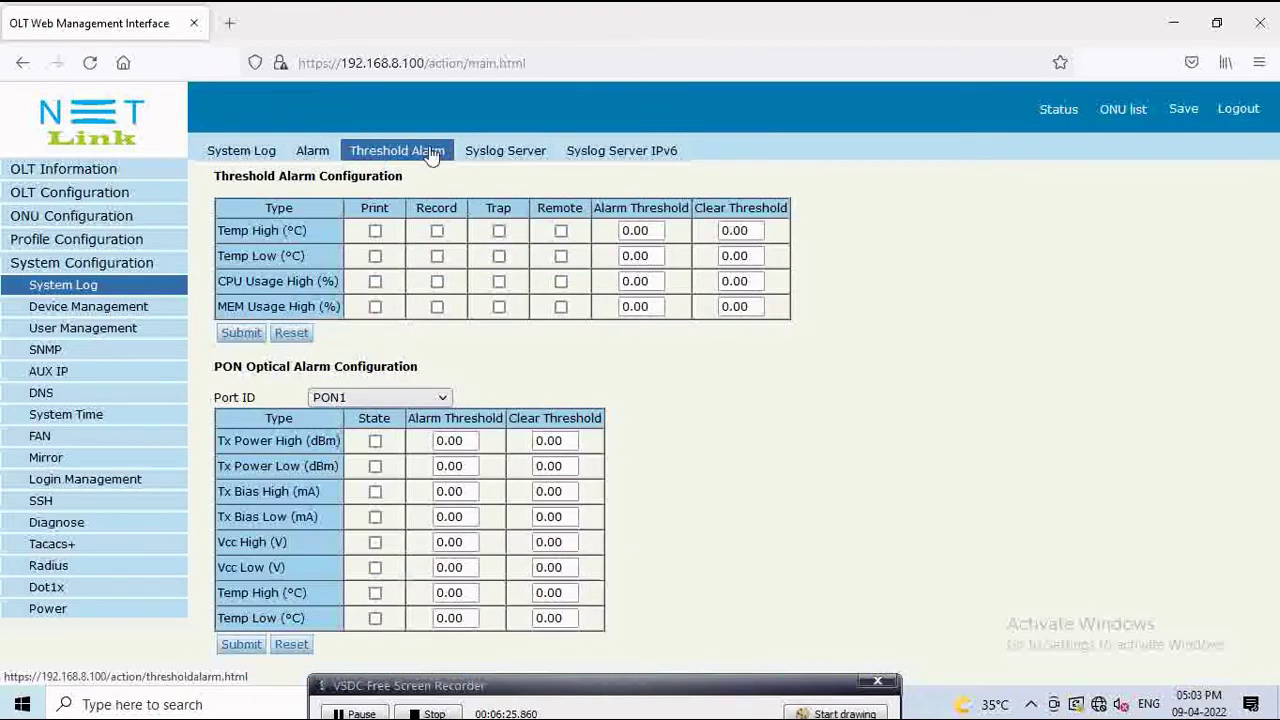
pyautogui.click(501, 156)
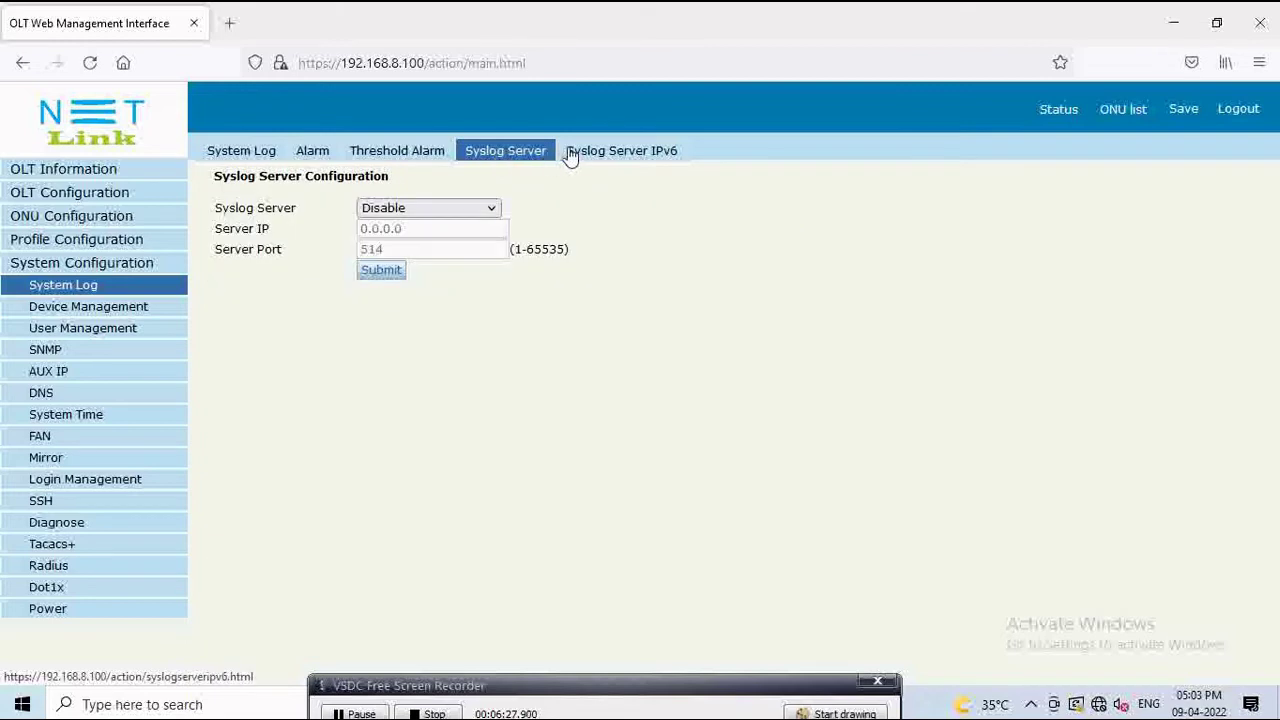
pyautogui.click(606, 156)
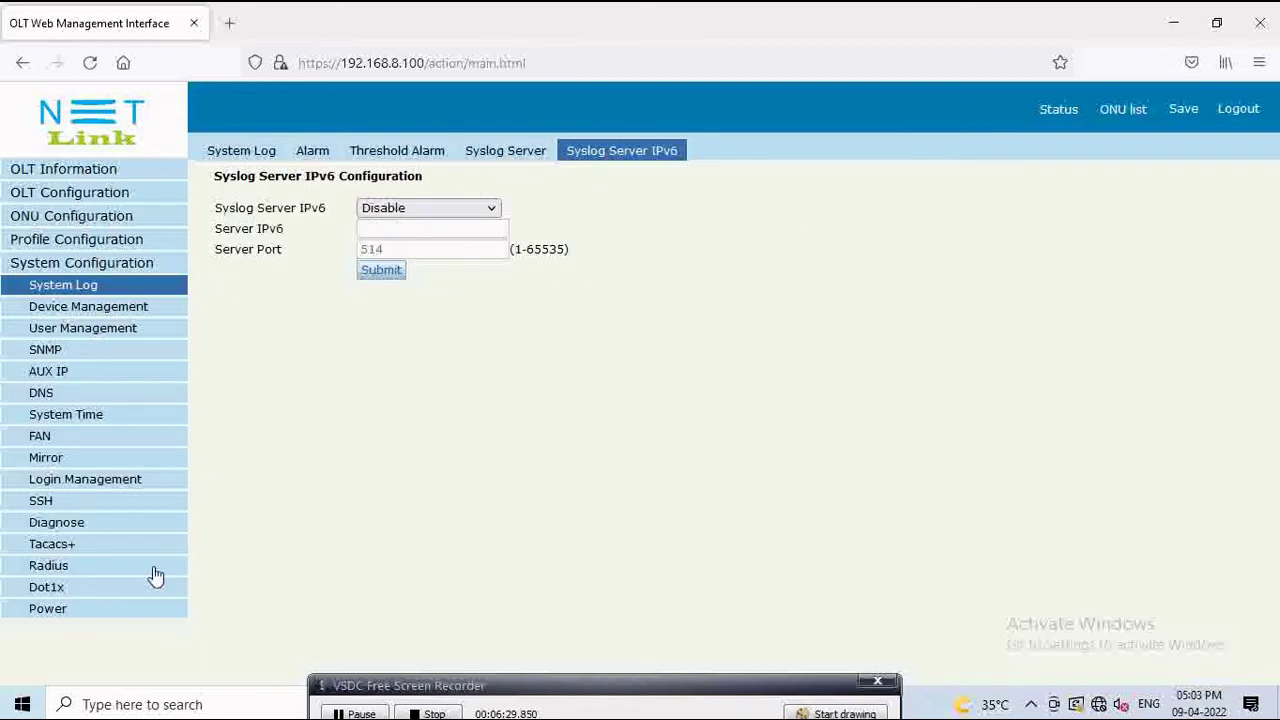
pyautogui.click(57, 436)
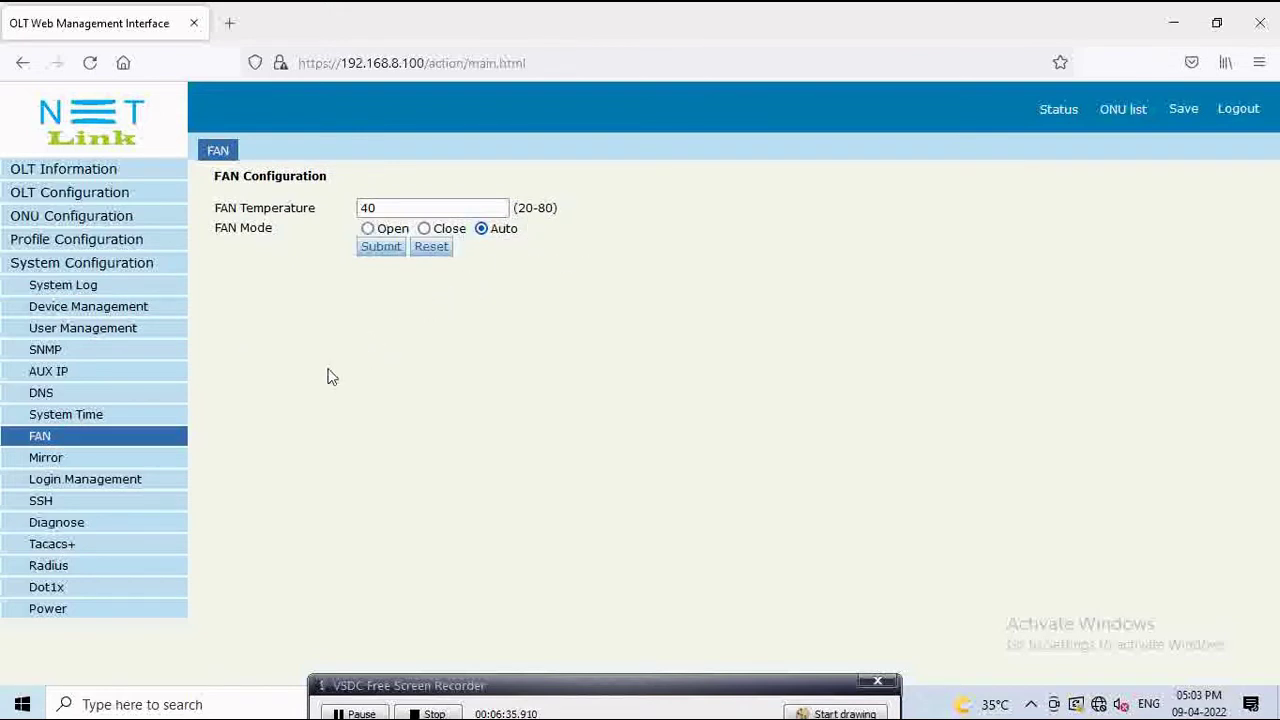
pyautogui.click(64, 464)
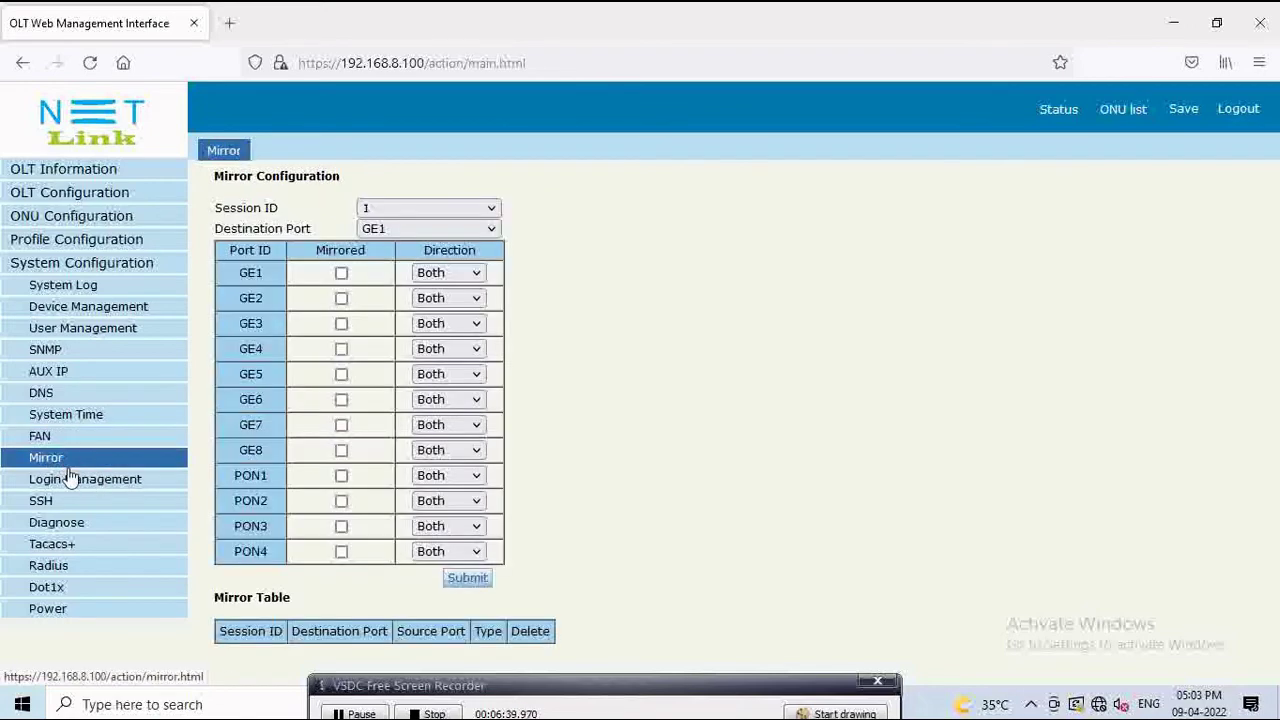
pyautogui.click(70, 481)
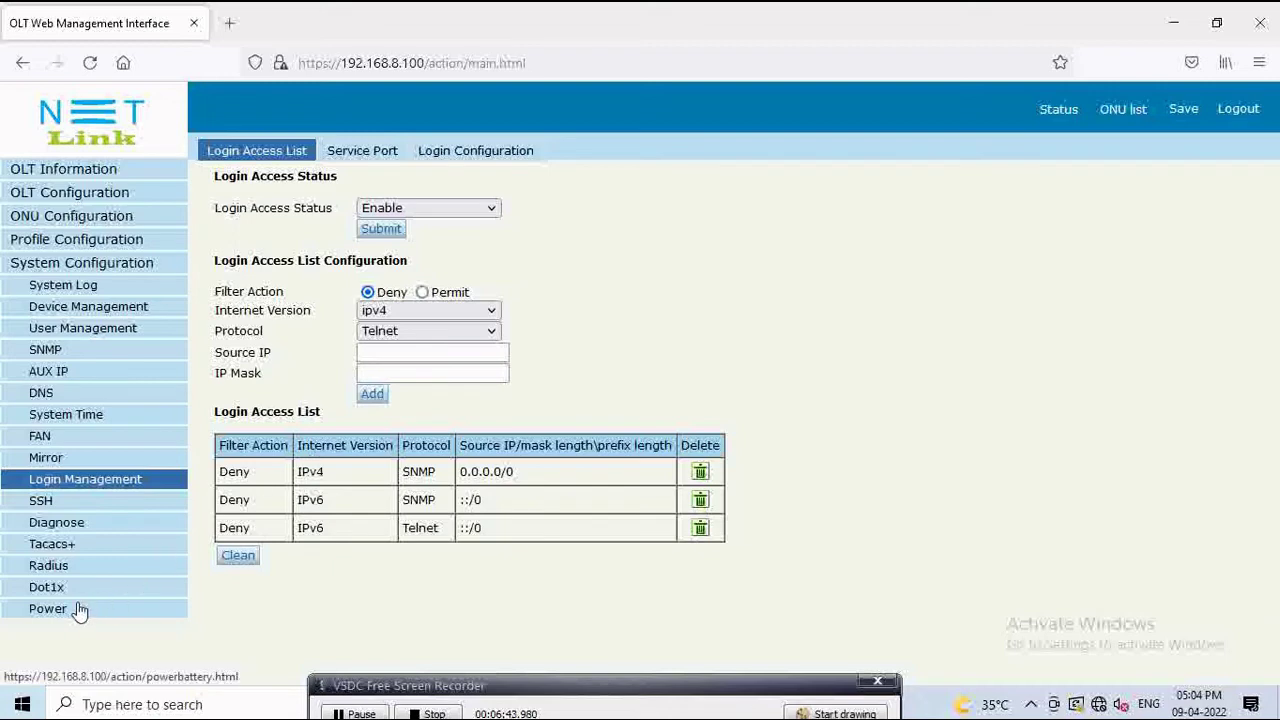
# Step: Check the web login timeout, AUX IP, ONU list and ONU Status pages
pyautogui.click(512, 152)
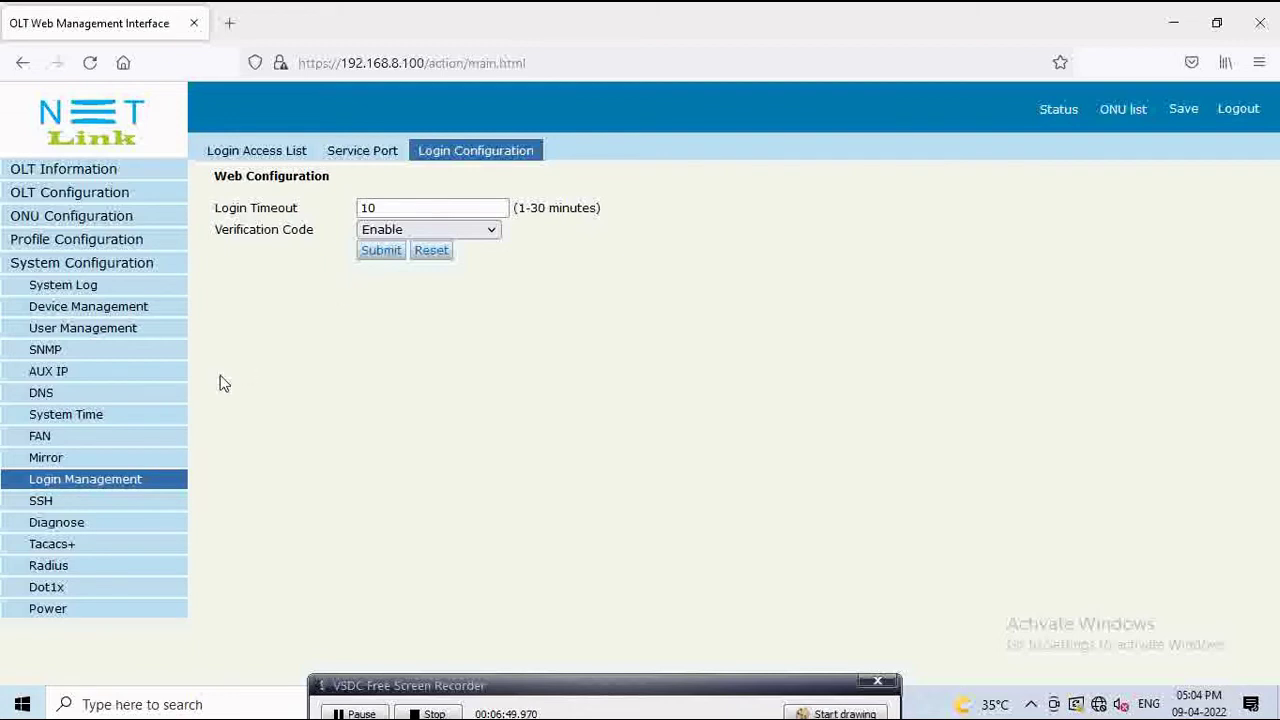
pyautogui.click(64, 371)
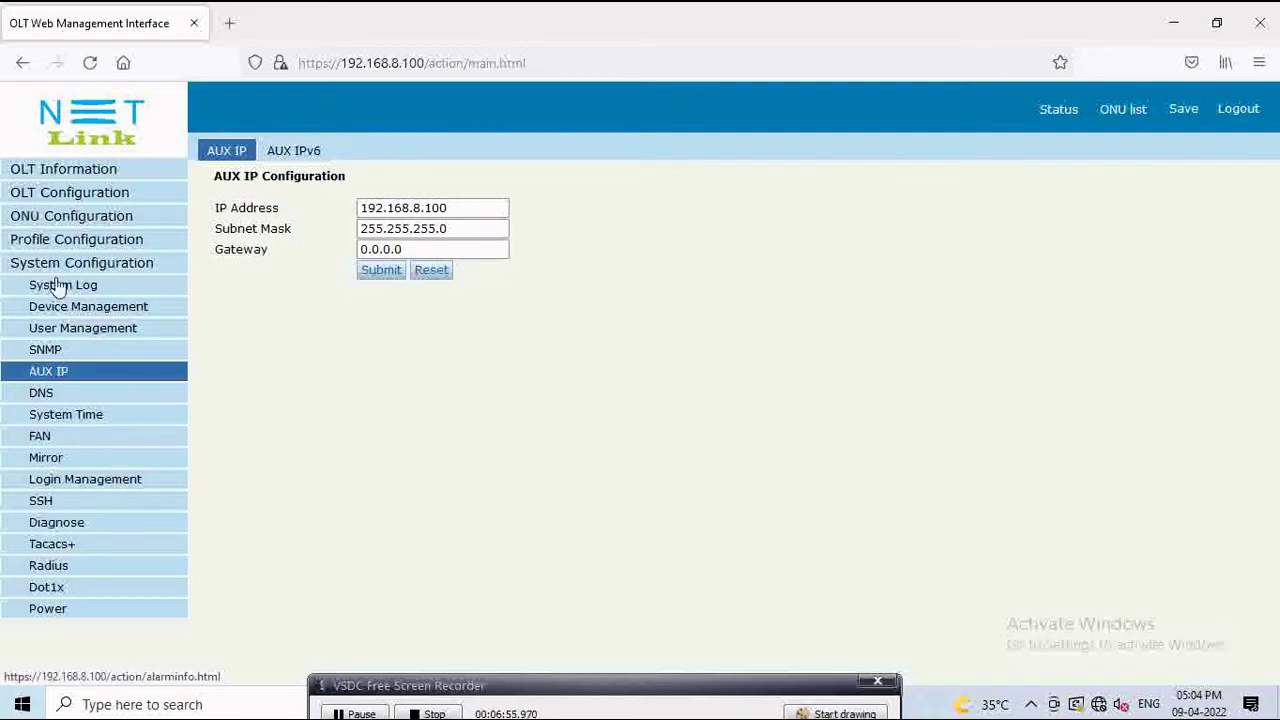
pyautogui.click(46, 218)
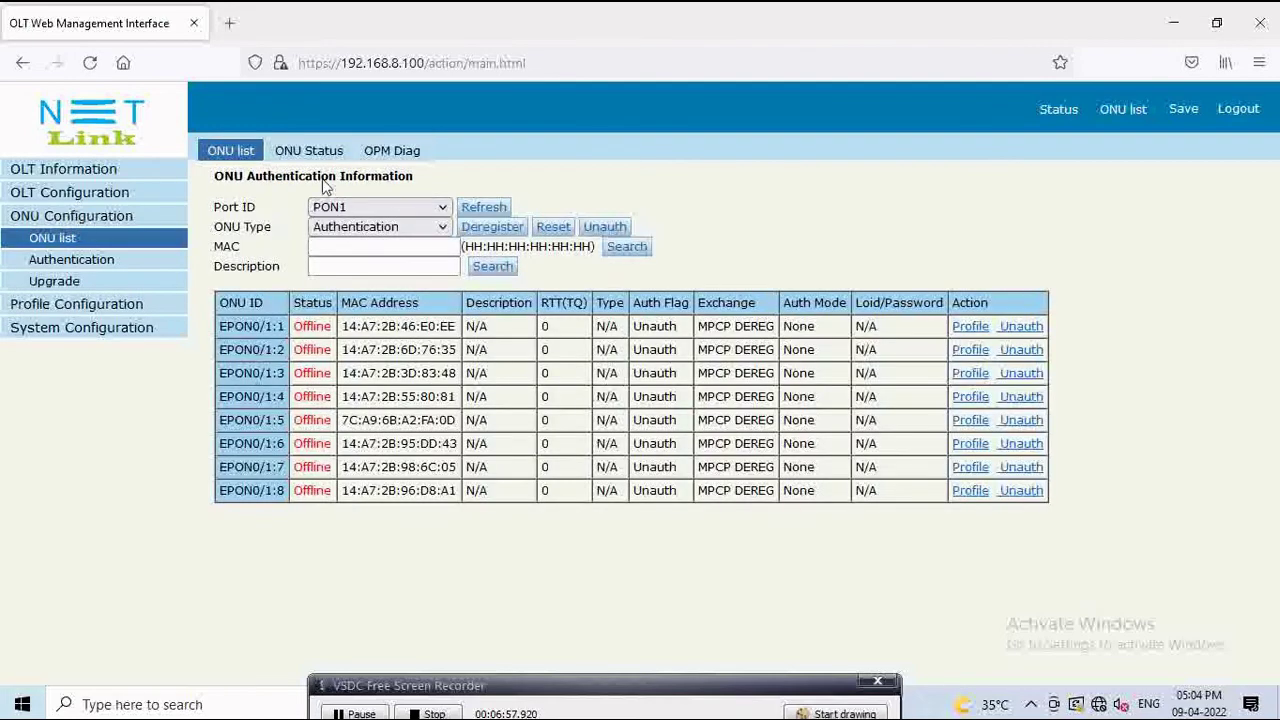
pyautogui.click(303, 153)
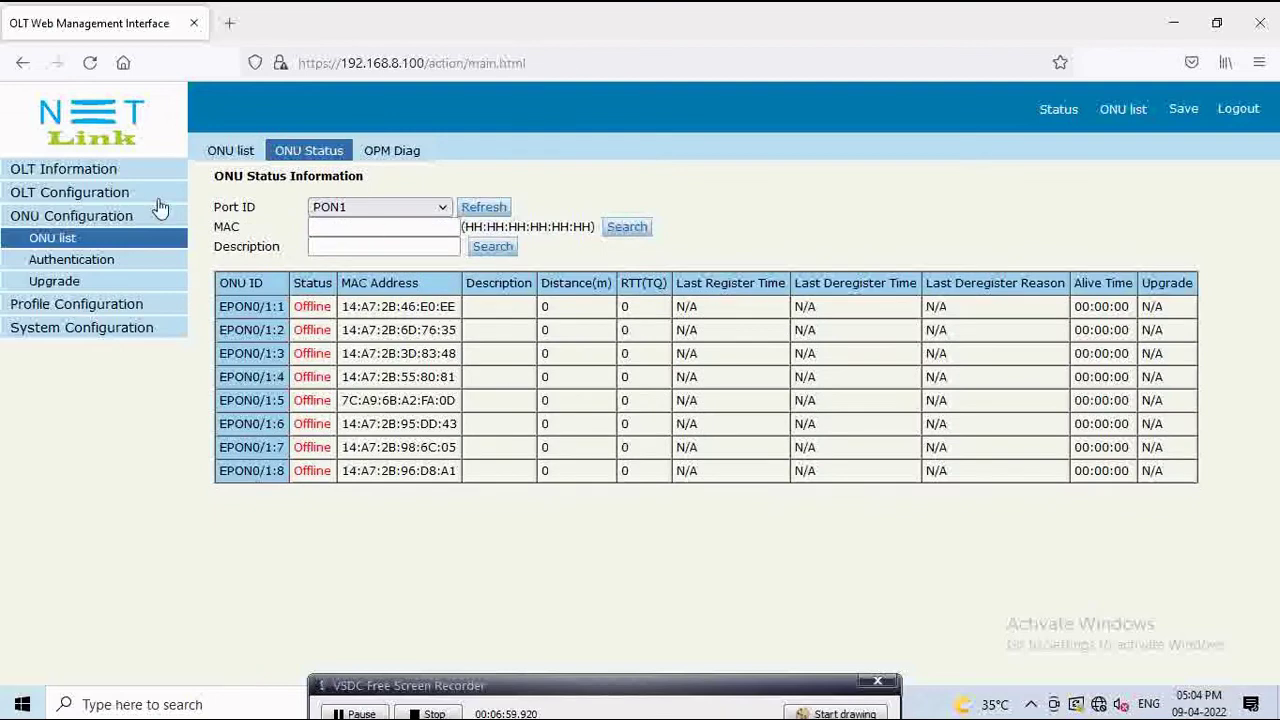
# Step: Show OPM optical power diagnostics for all PON ports, then return to the VLAN page
pyautogui.click(398, 158)
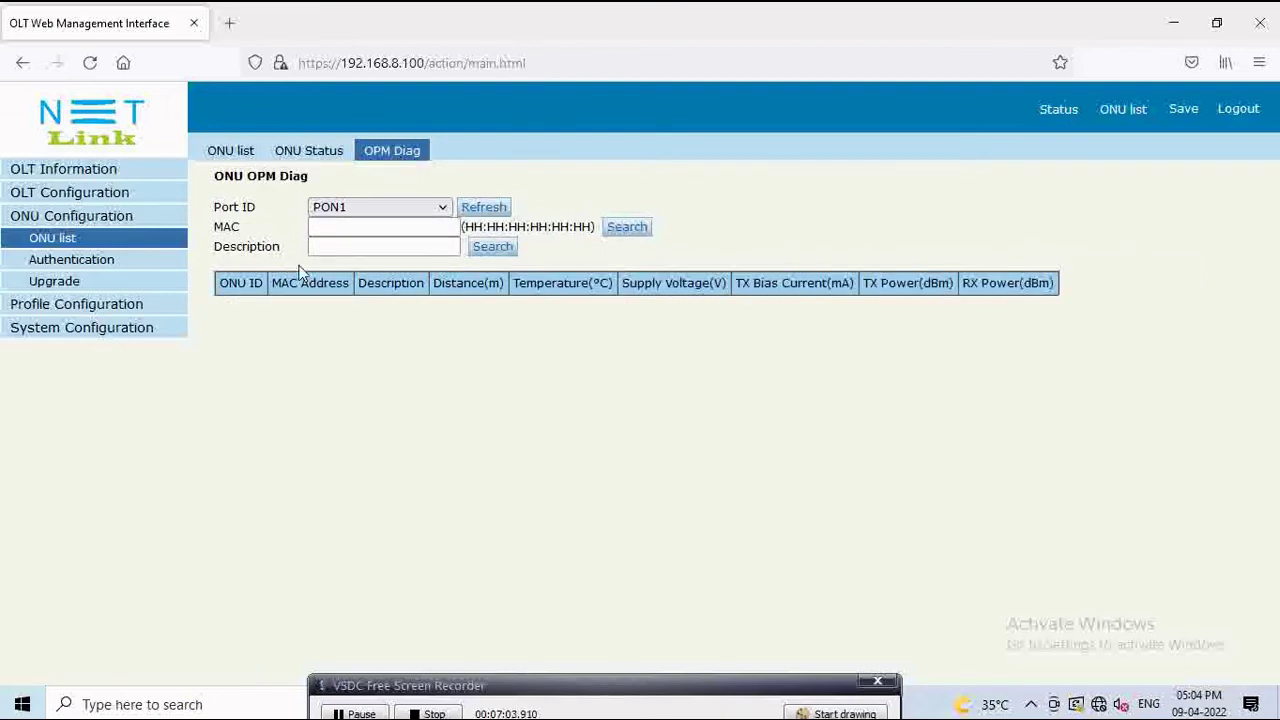
pyautogui.click(435, 207)
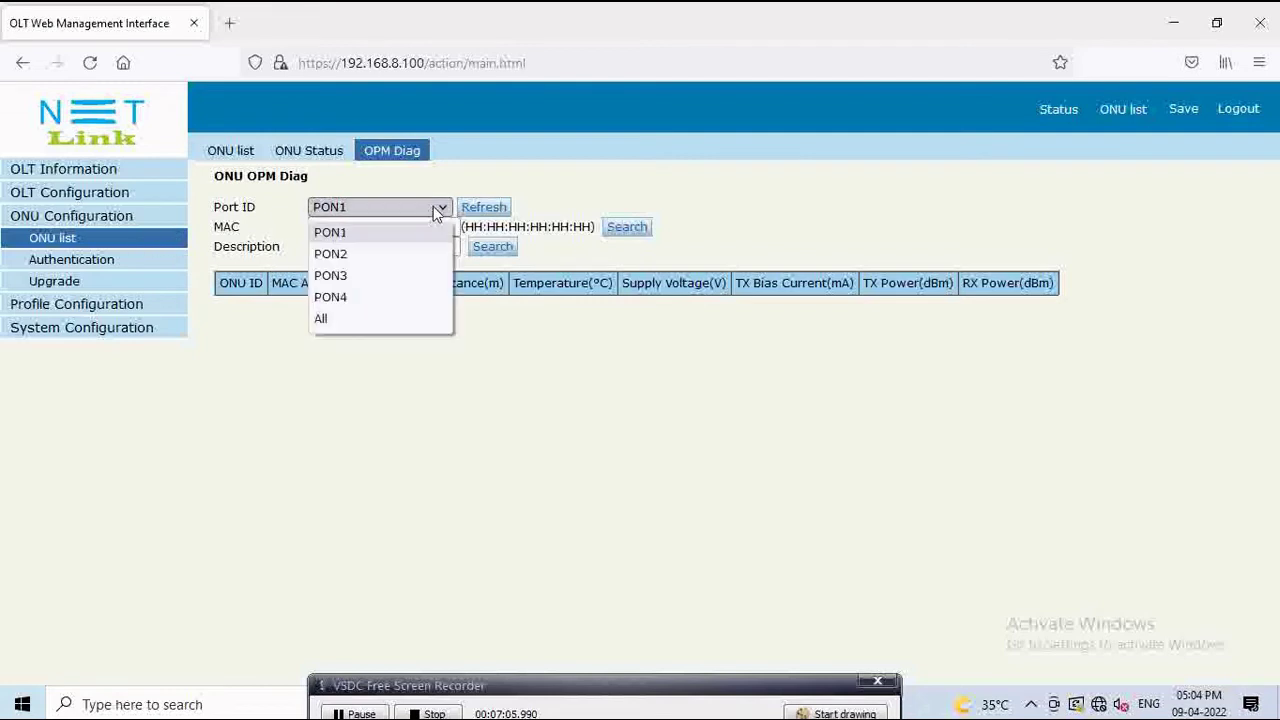
pyautogui.click(396, 319)
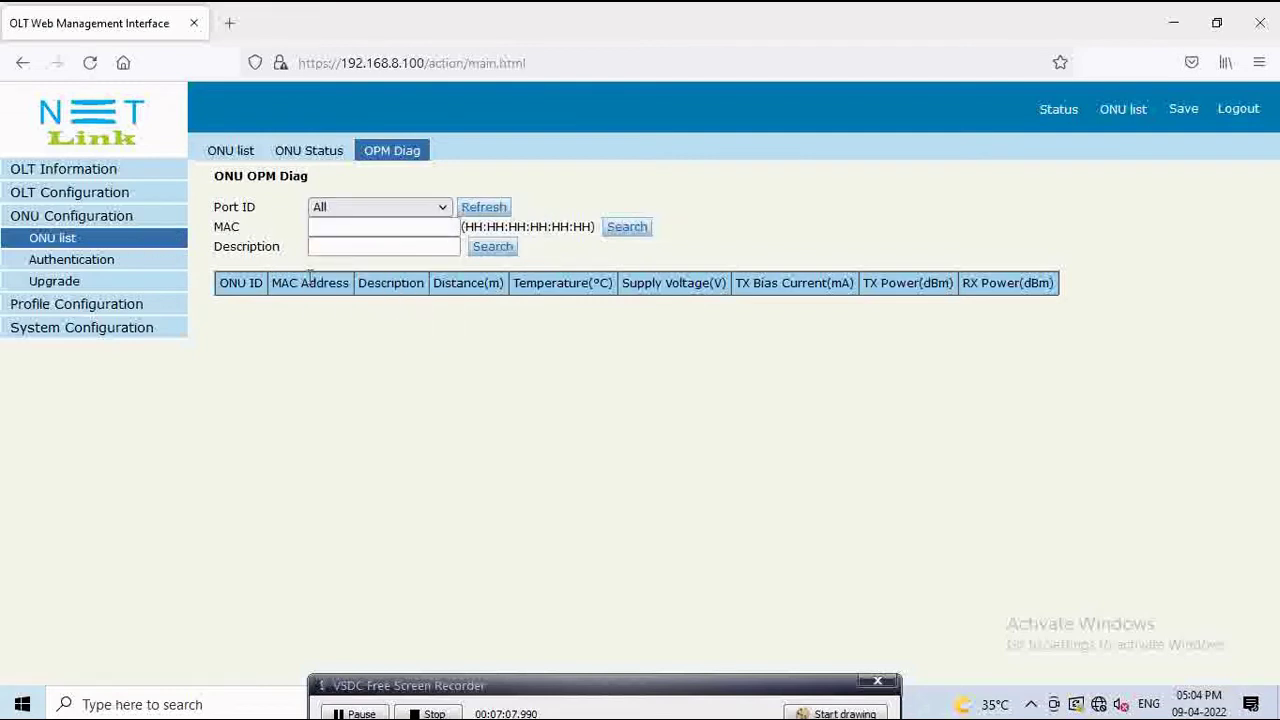
pyautogui.click(122, 194)
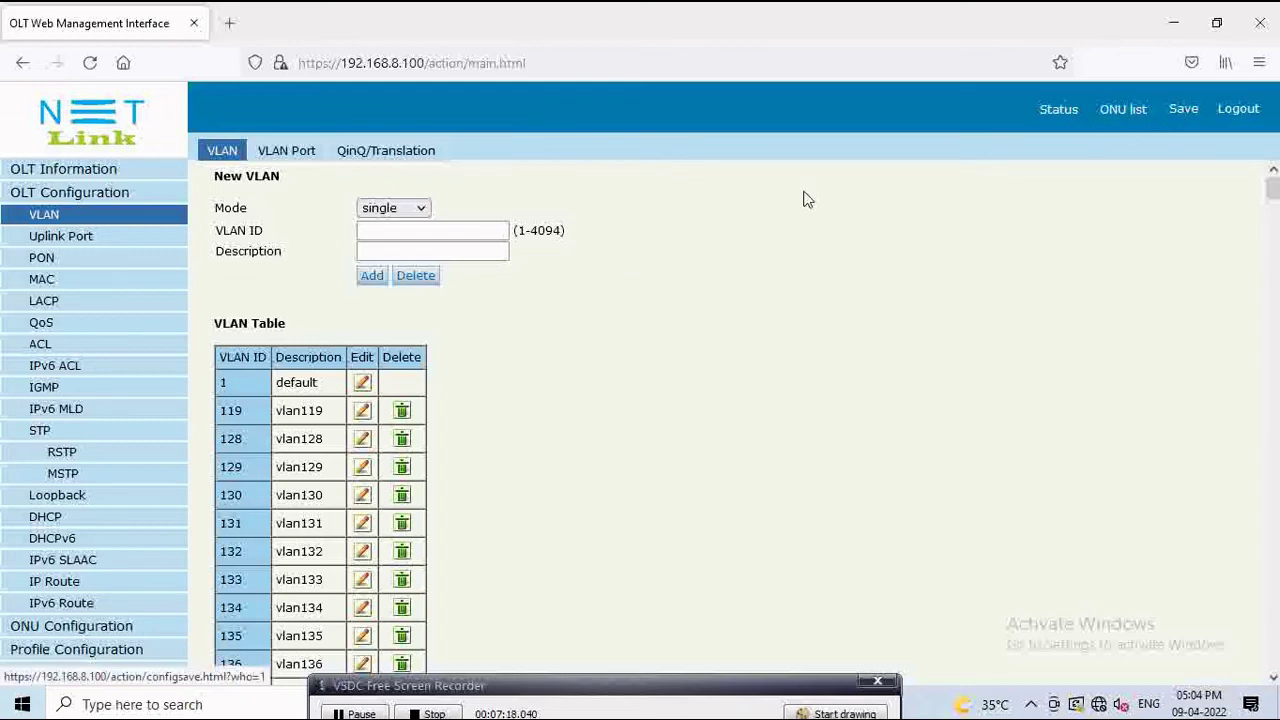
# Step: Collapse OLT Configuration and view the System Log alarms and Device Management firmware upgrade page
pyautogui.click(110, 197)
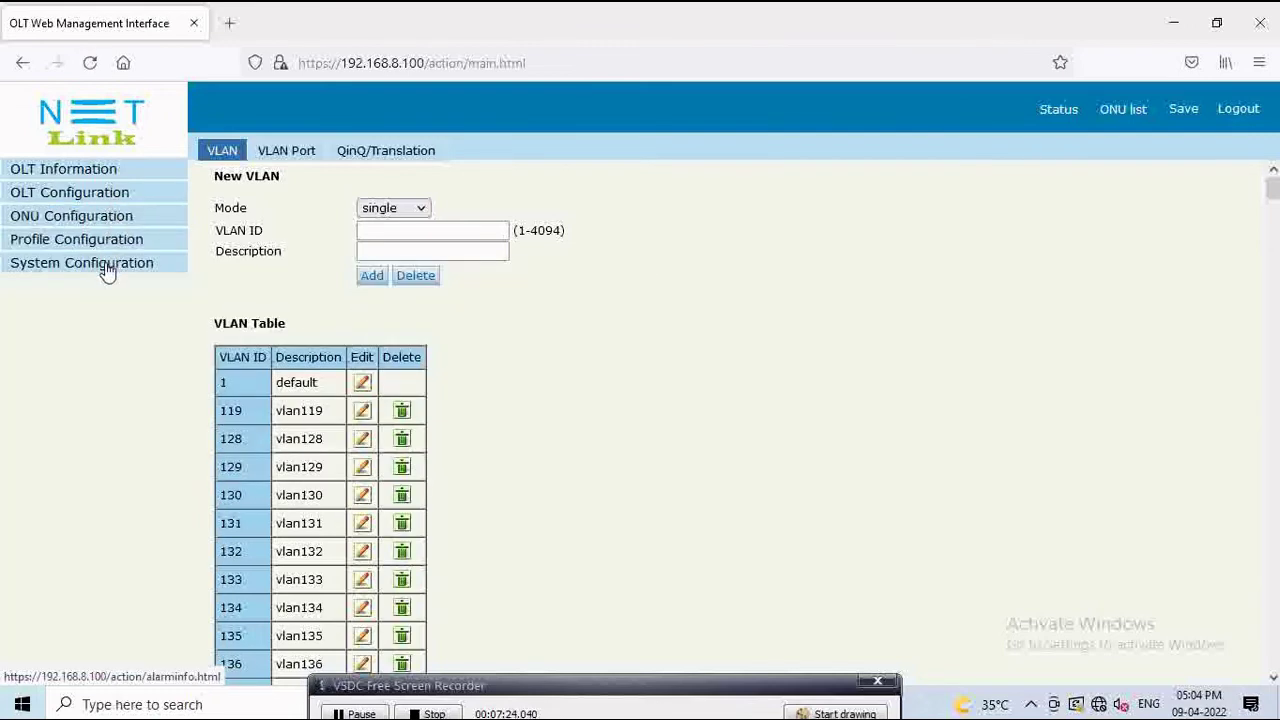
pyautogui.click(107, 268)
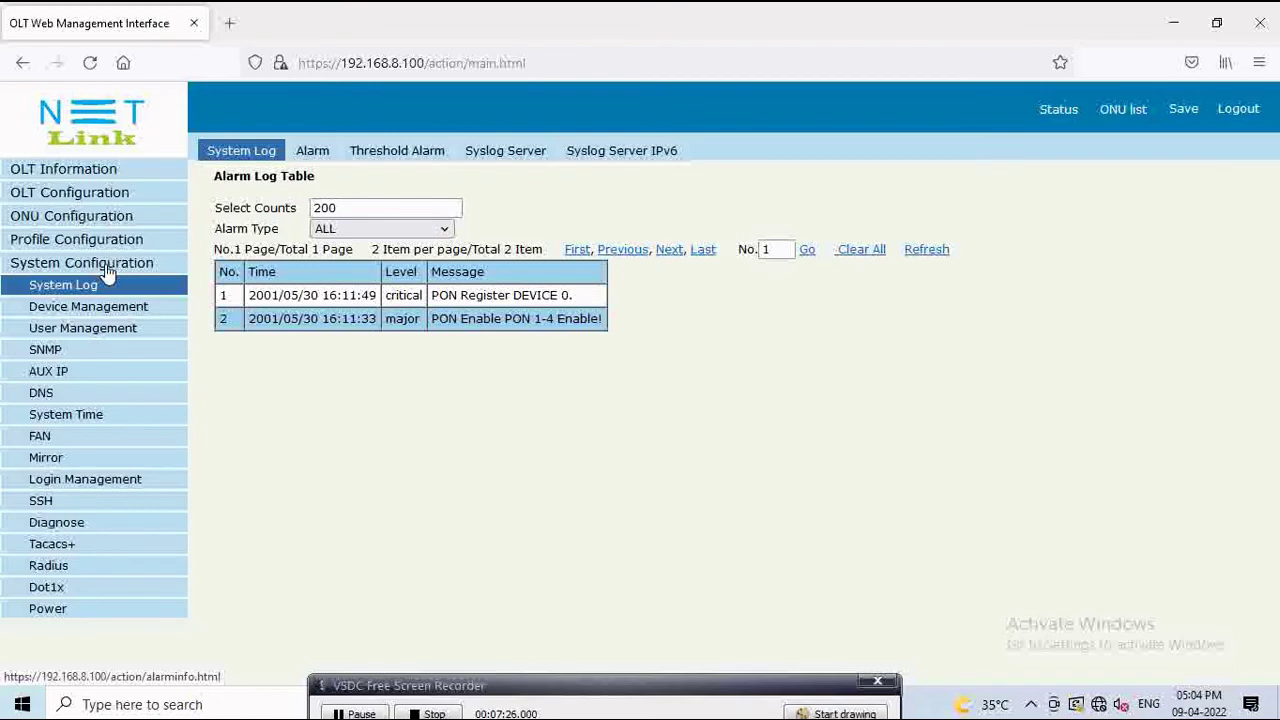
pyautogui.click(110, 310)
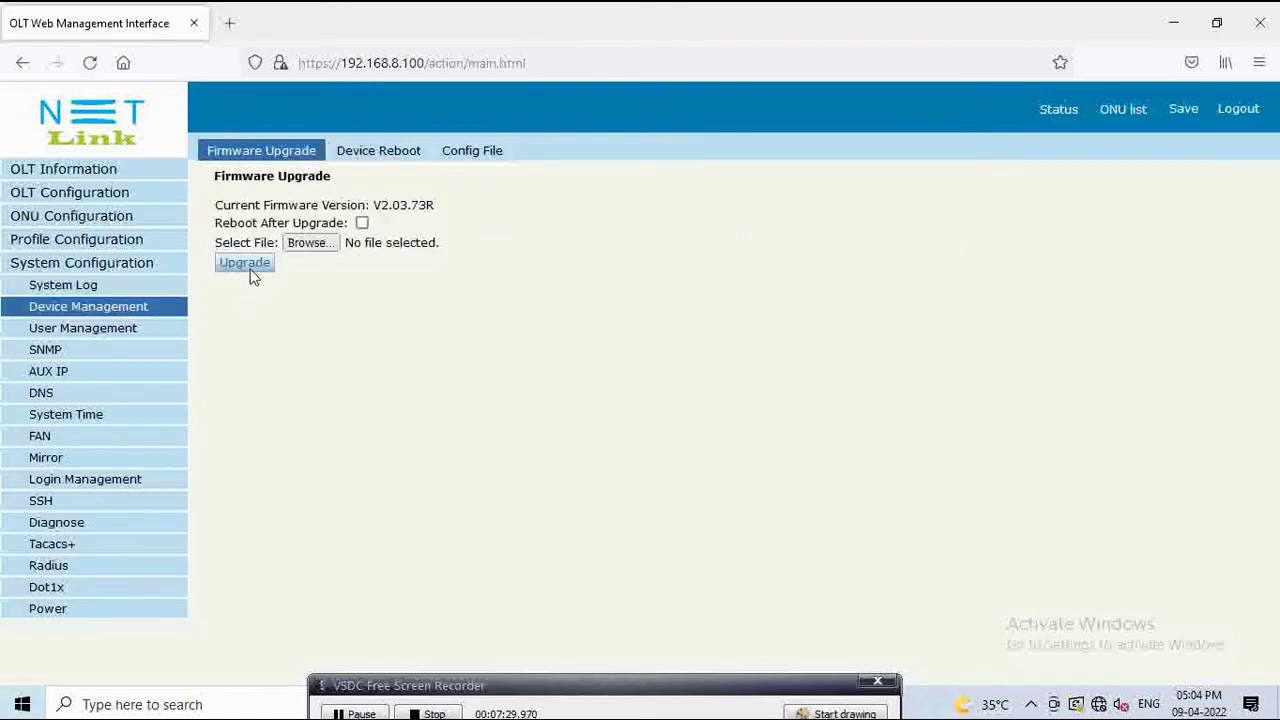
# Step: View the Device Reboot and Config File backup pages, then show the ONU authentication list
pyautogui.click(381, 158)
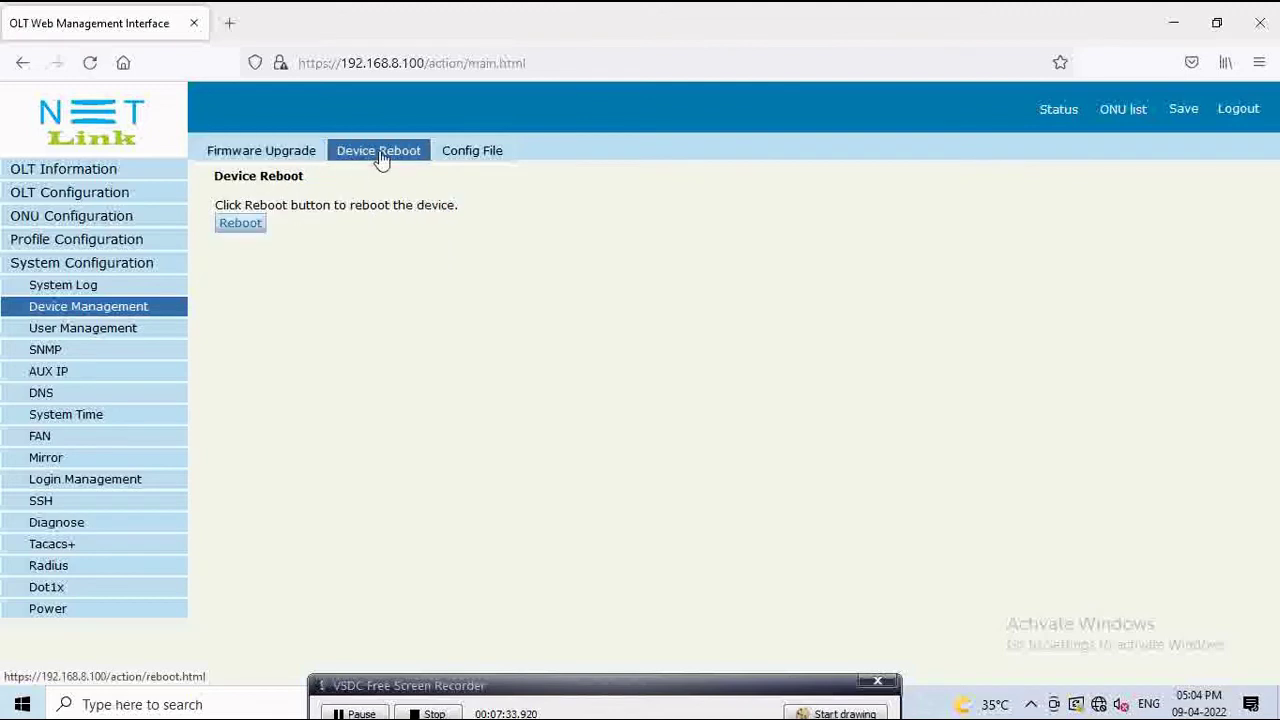
pyautogui.click(461, 160)
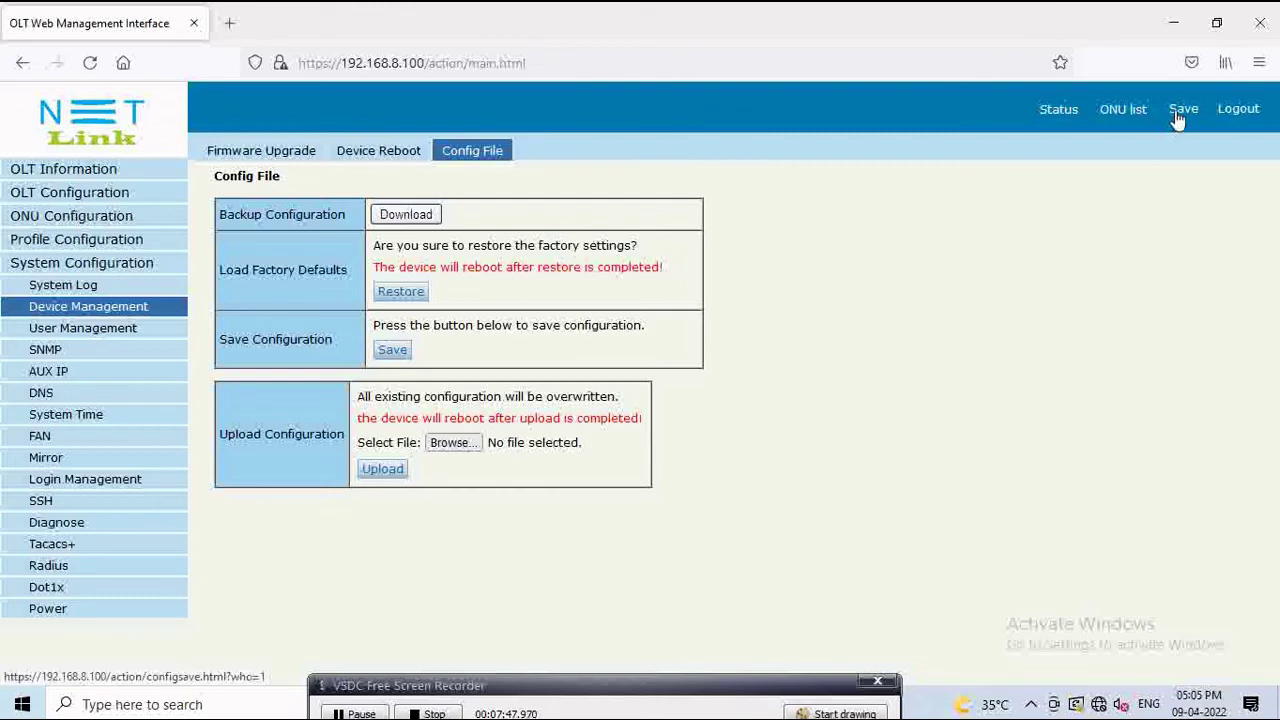
pyautogui.click(1122, 110)
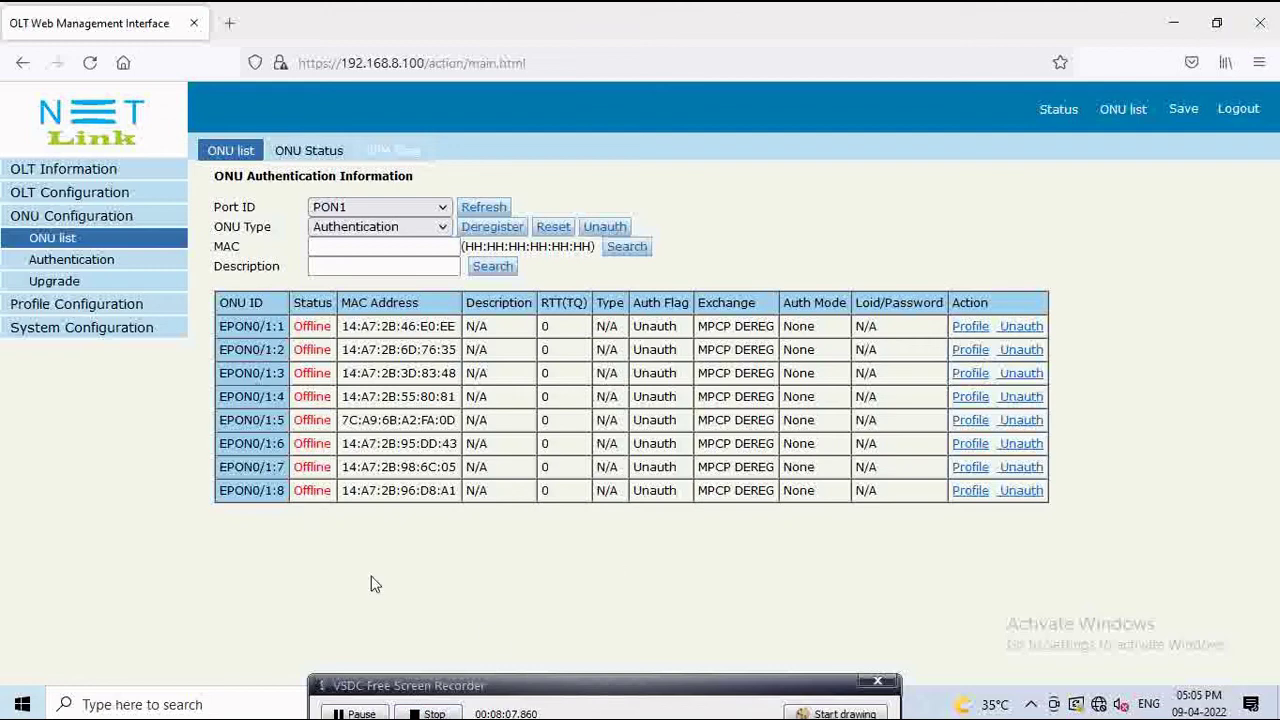
# Step: Open VLAN configuration and browse the VLAN Port, QinQ/Translation and VLAN list tabs
pyautogui.click(85, 198)
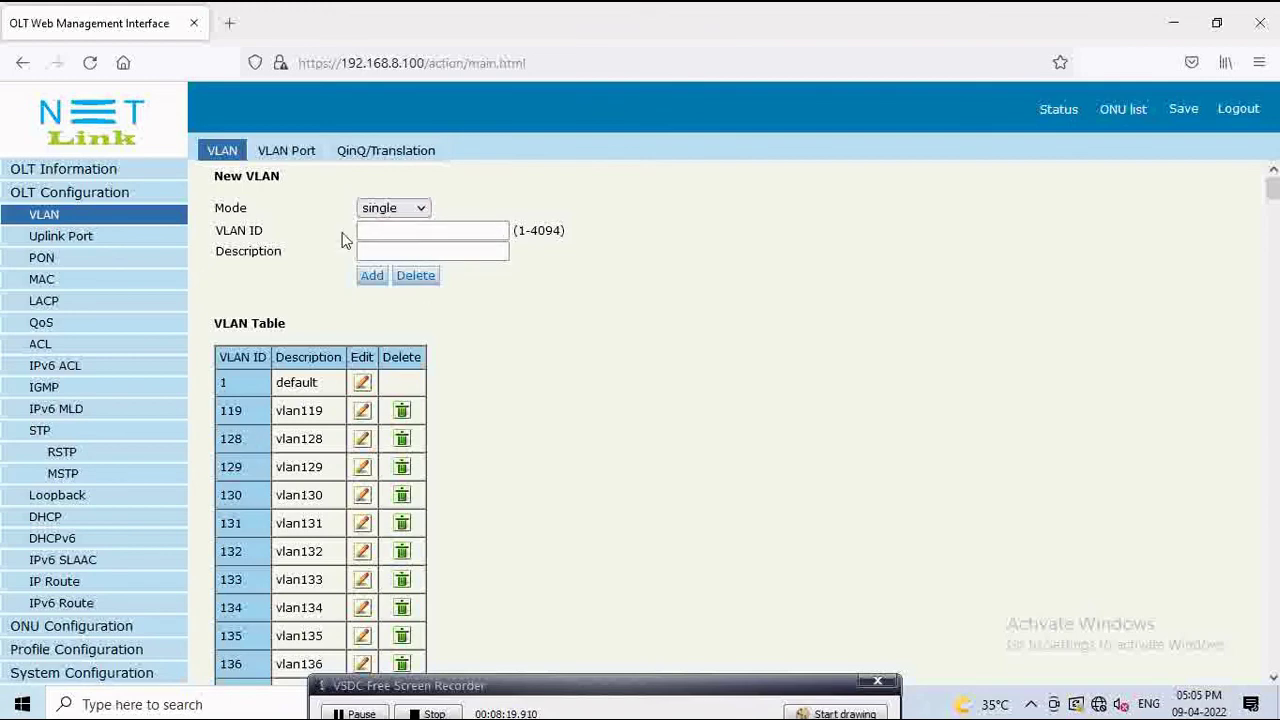
pyautogui.click(308, 150)
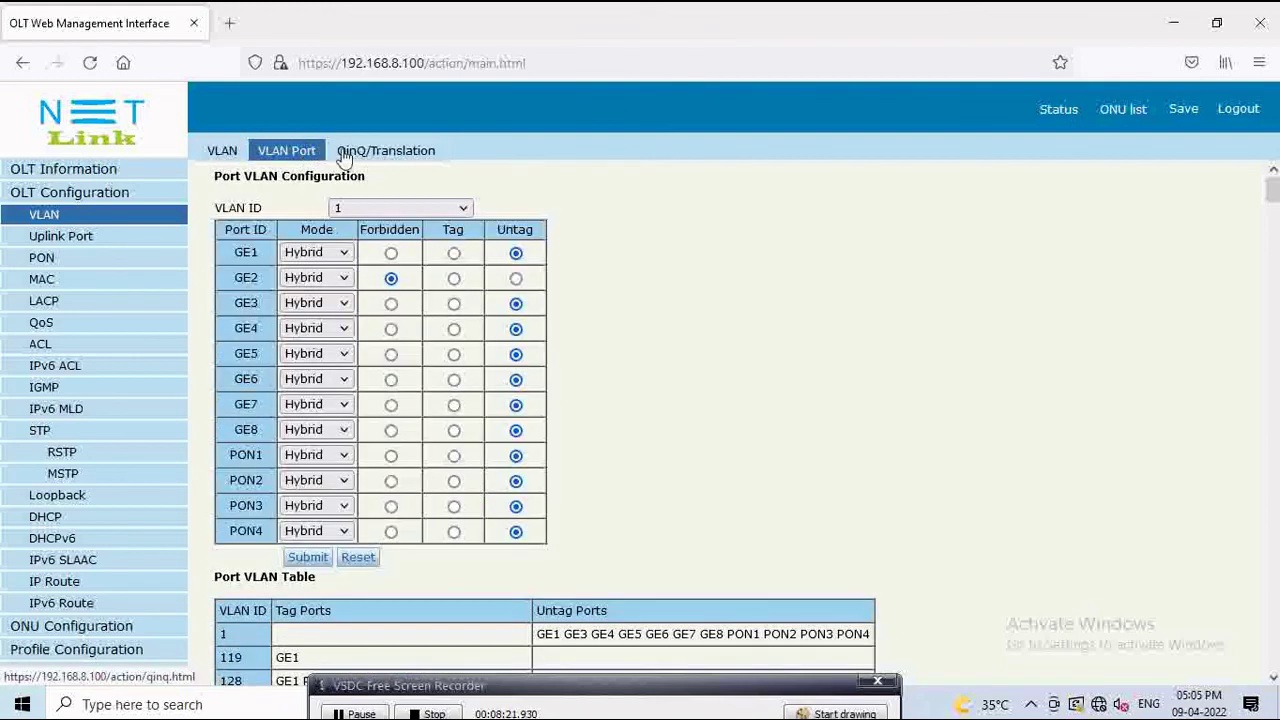
pyautogui.click(357, 156)
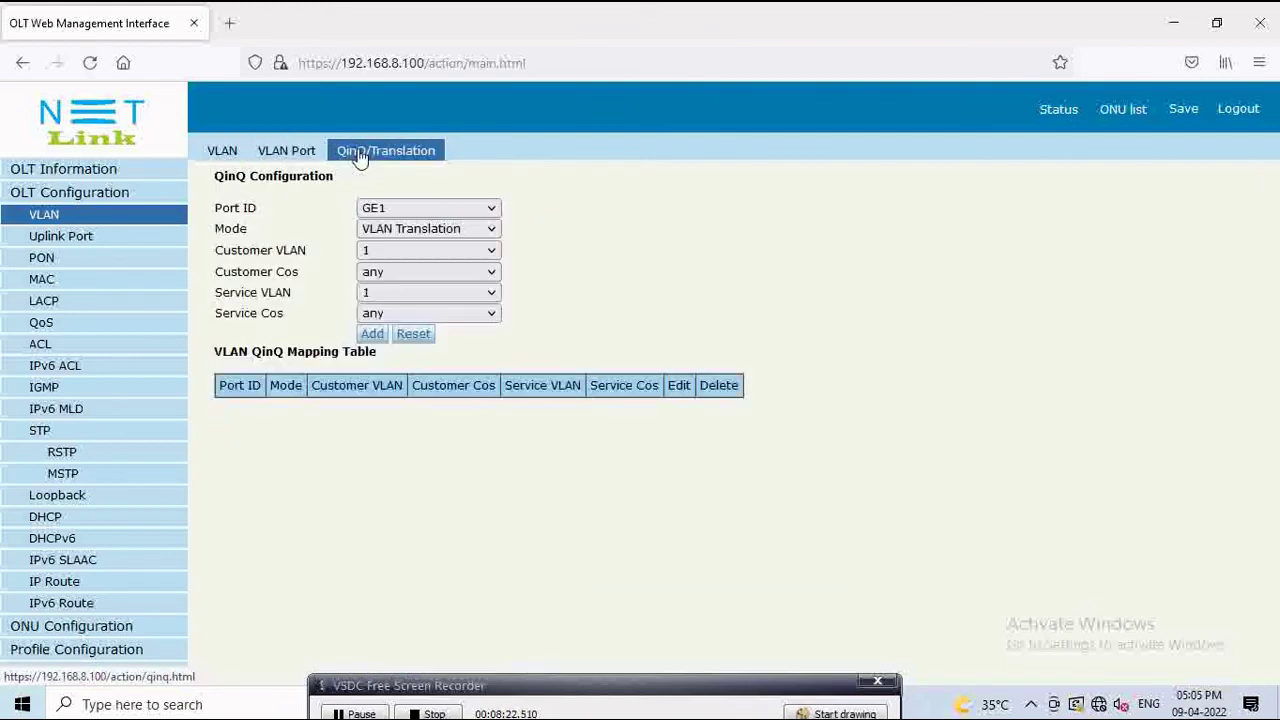
pyautogui.click(305, 152)
pyautogui.click(232, 154)
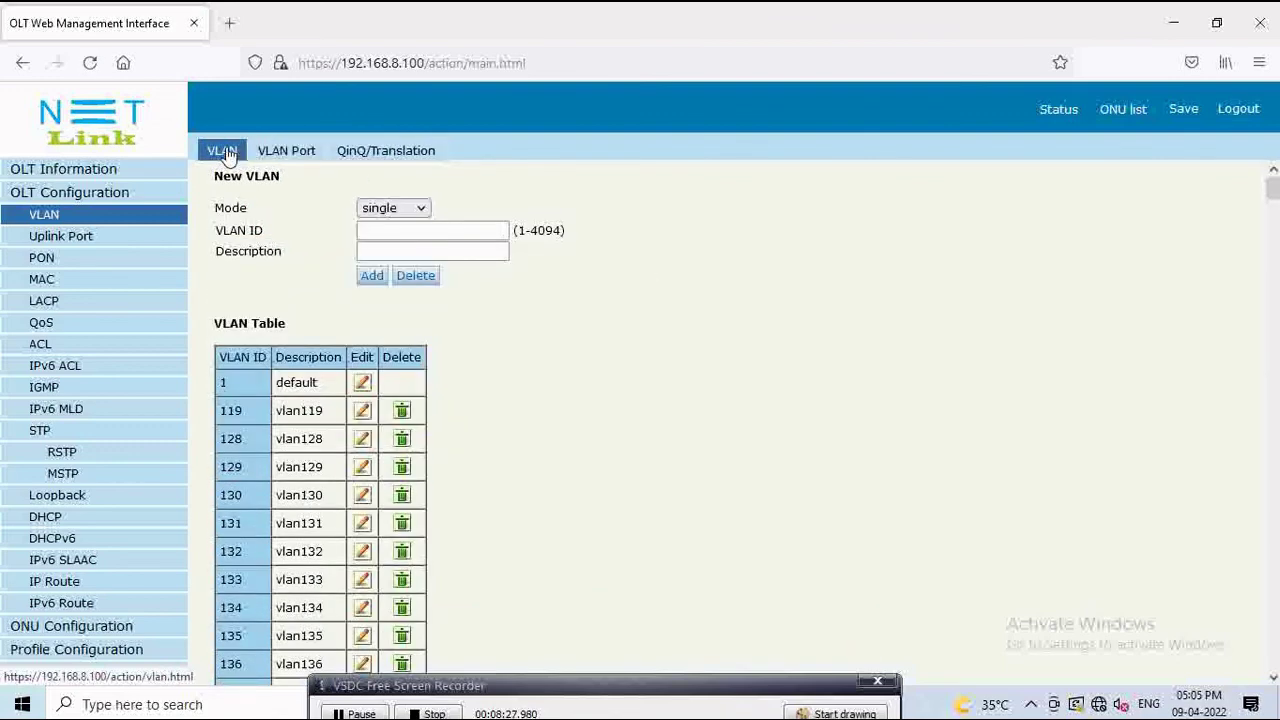
# Step: Check VLAN 1's tagged and untagged ports, then return to the OLT Device Information overview
pyautogui.click(292, 157)
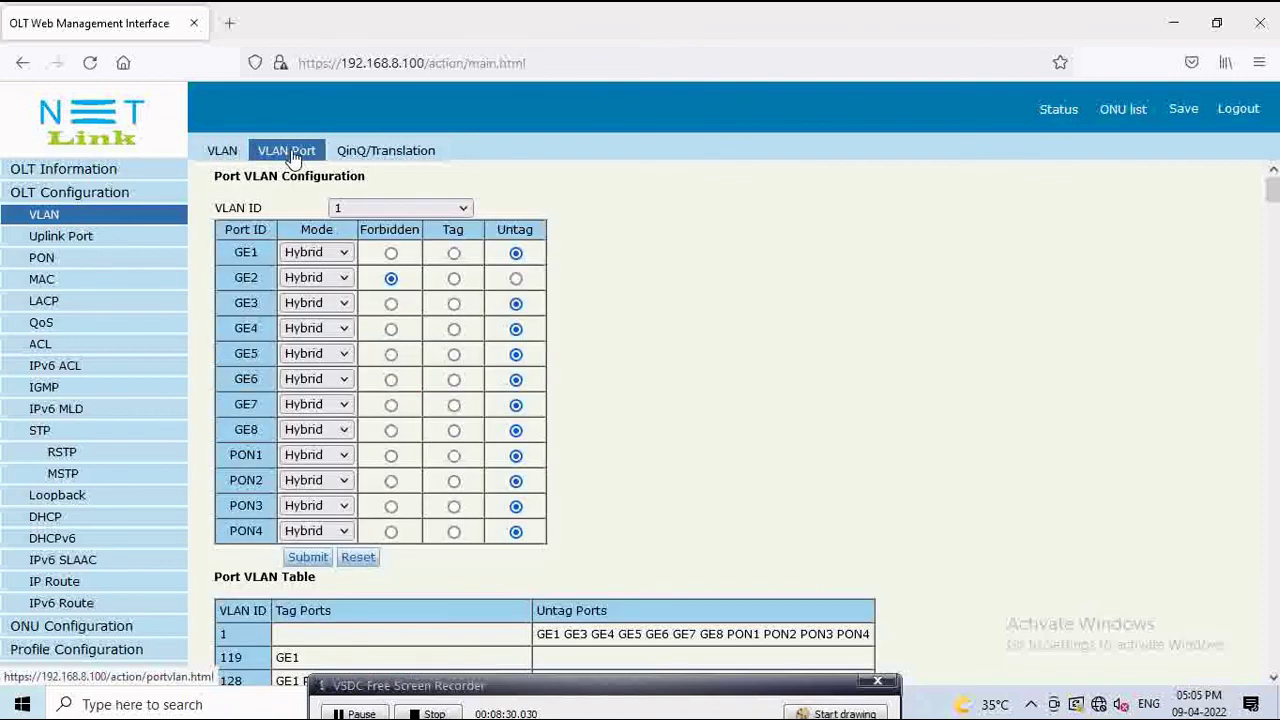
pyautogui.scroll(-2, 622, 310)
pyautogui.scroll(1, 620, 313)
pyautogui.scroll(1, 620, 313)
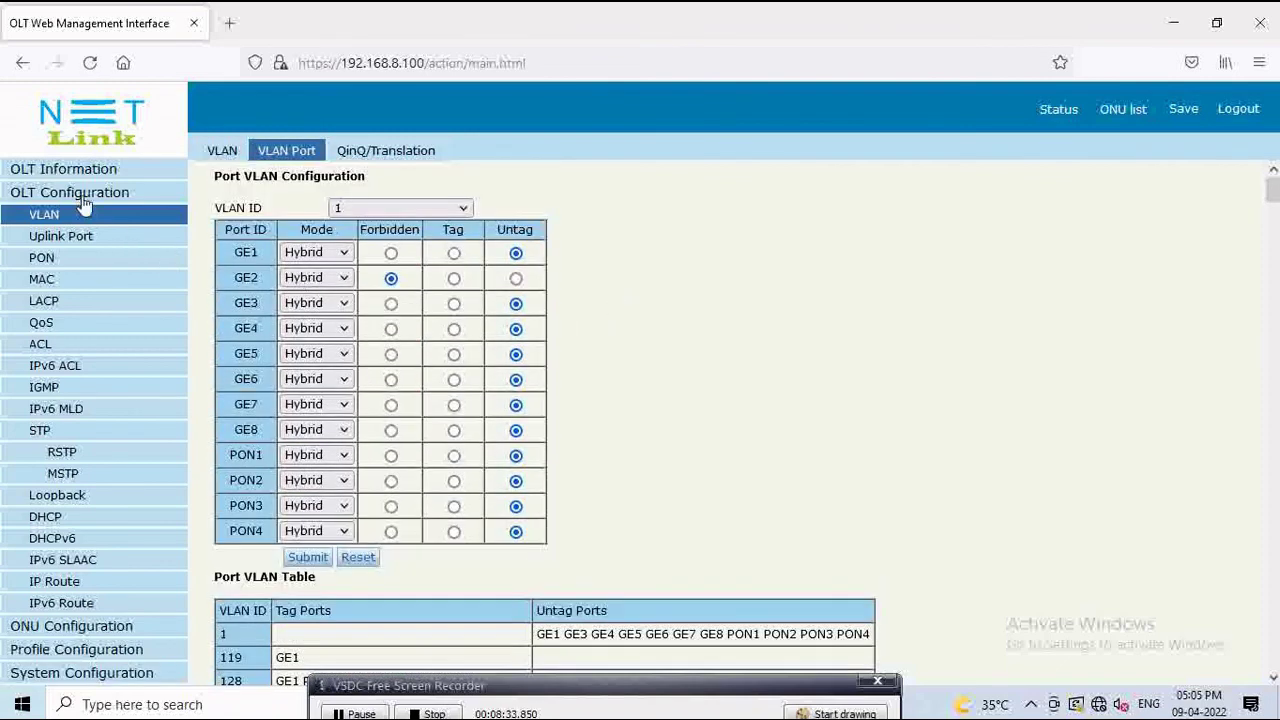
pyautogui.click(64, 171)
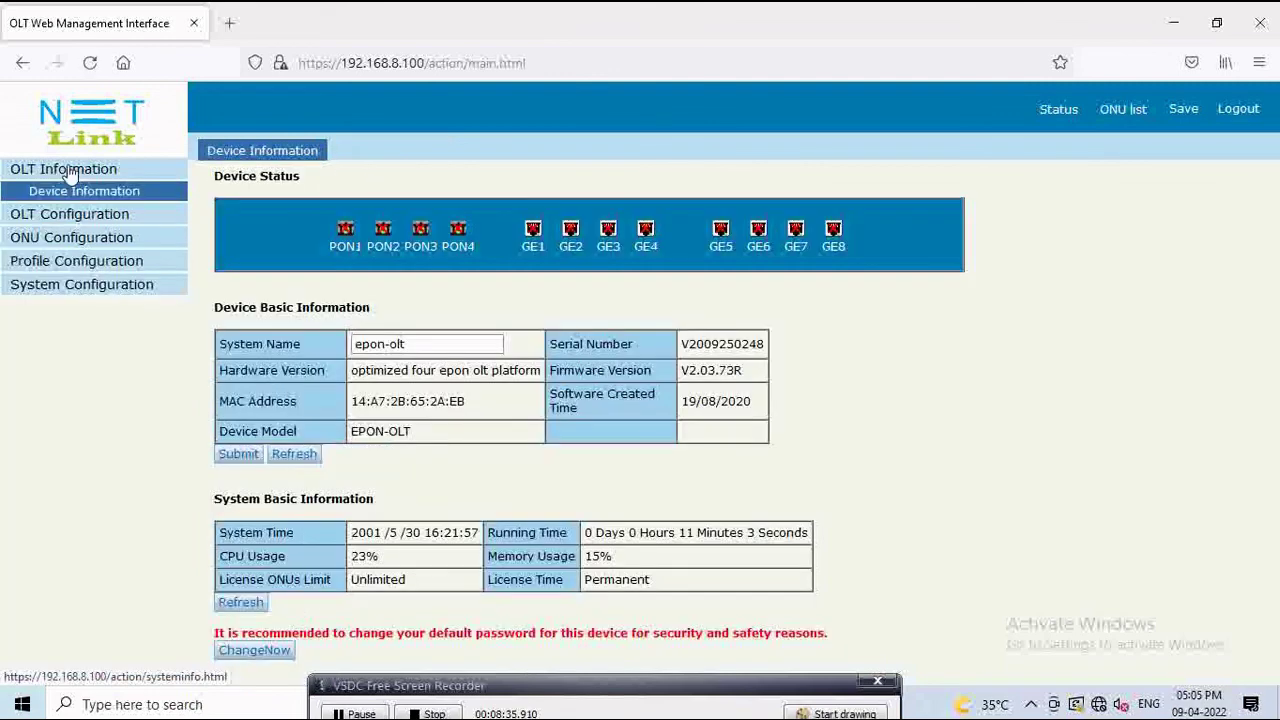
# Step: View the uplink port's optical transceiver readings and traffic statistics, then go back to VLAN configuration
pyautogui.click(113, 216)
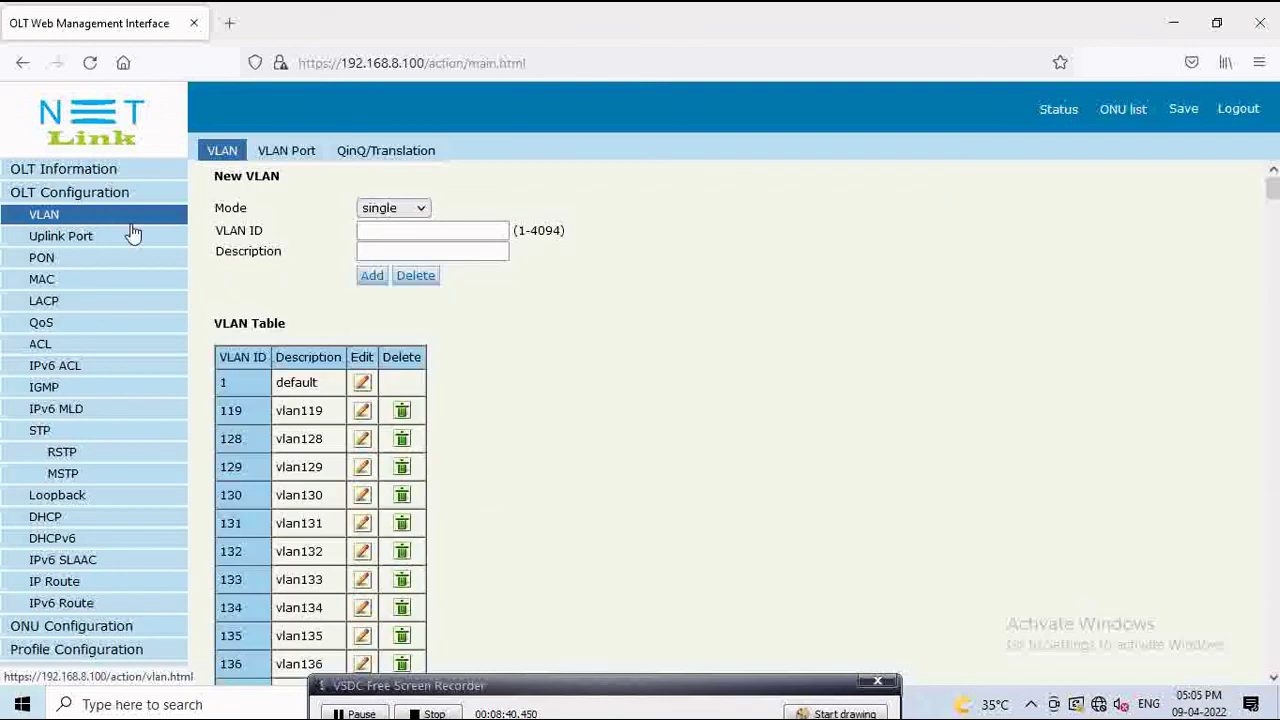
pyautogui.click(78, 238)
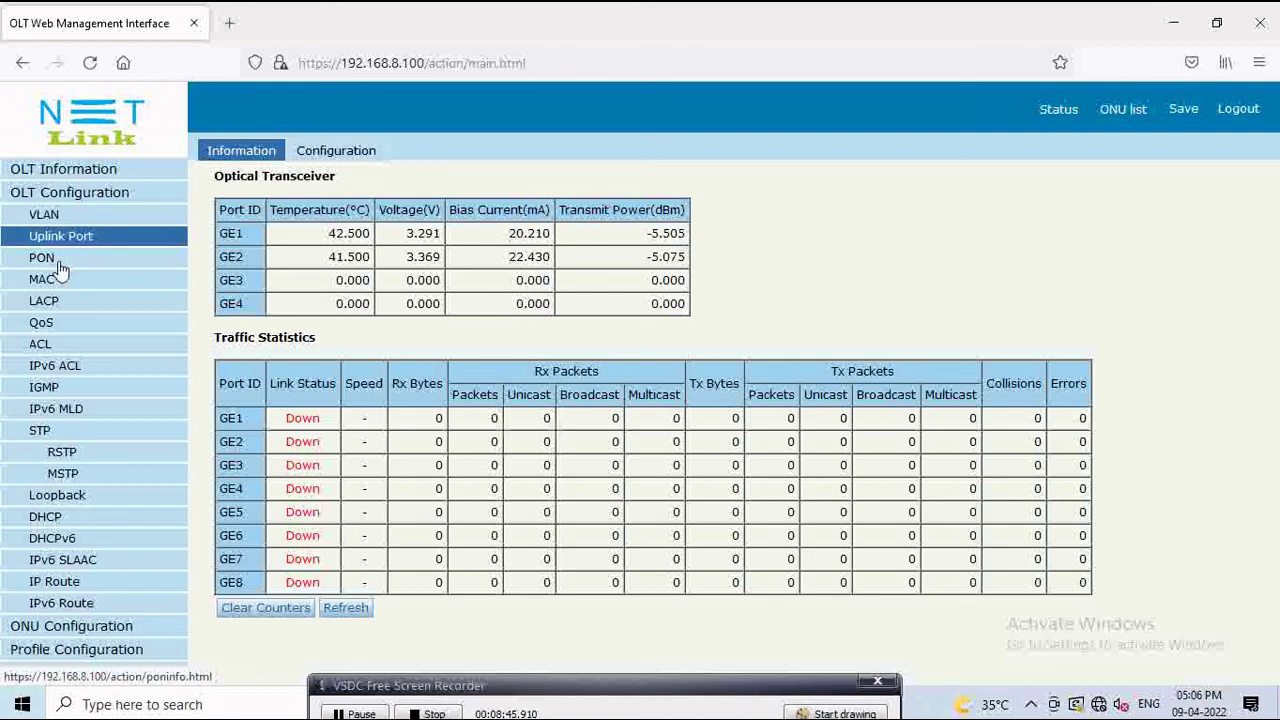
pyautogui.click(60, 217)
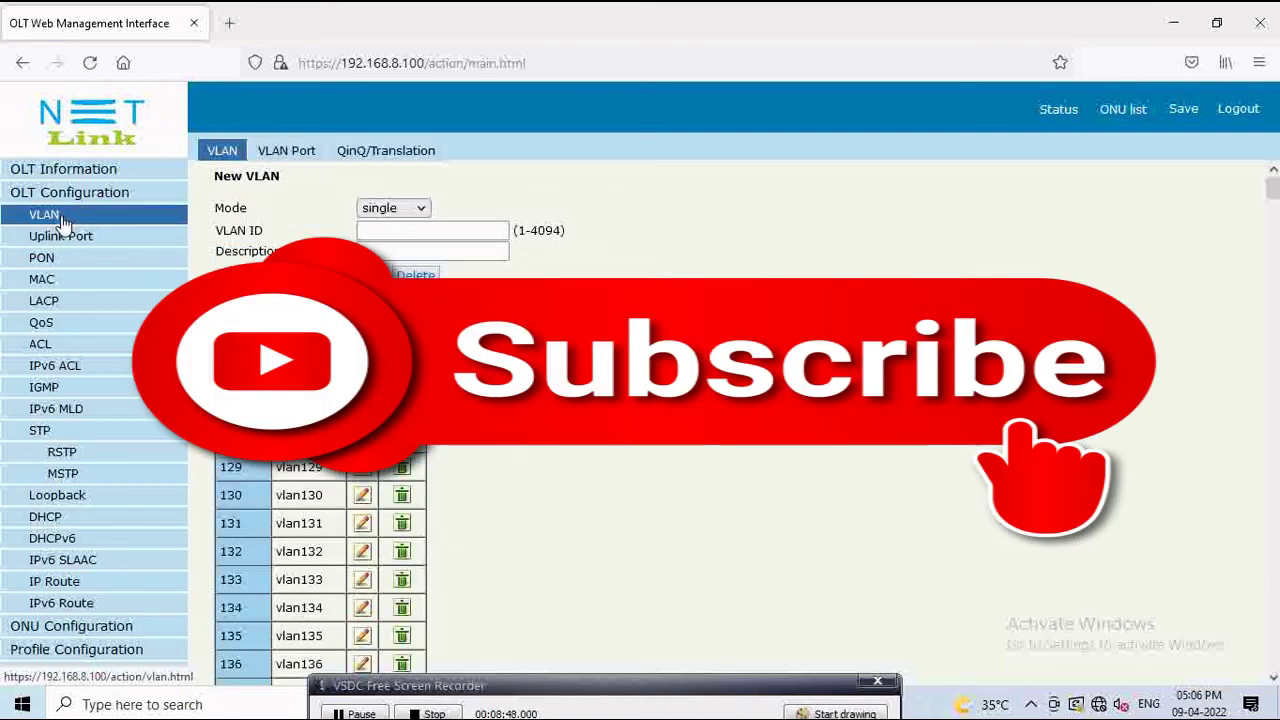